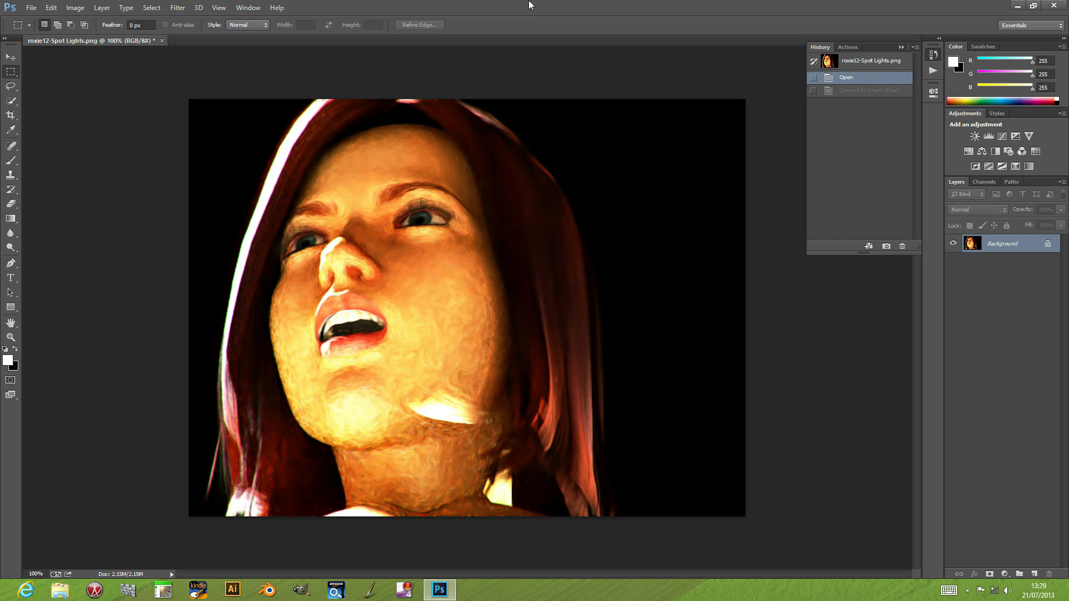
- Open the AP [Blur] Fuzzy filter on the portrait, reset its settings and set the preview zoom to 50%
left_click(179, 8)
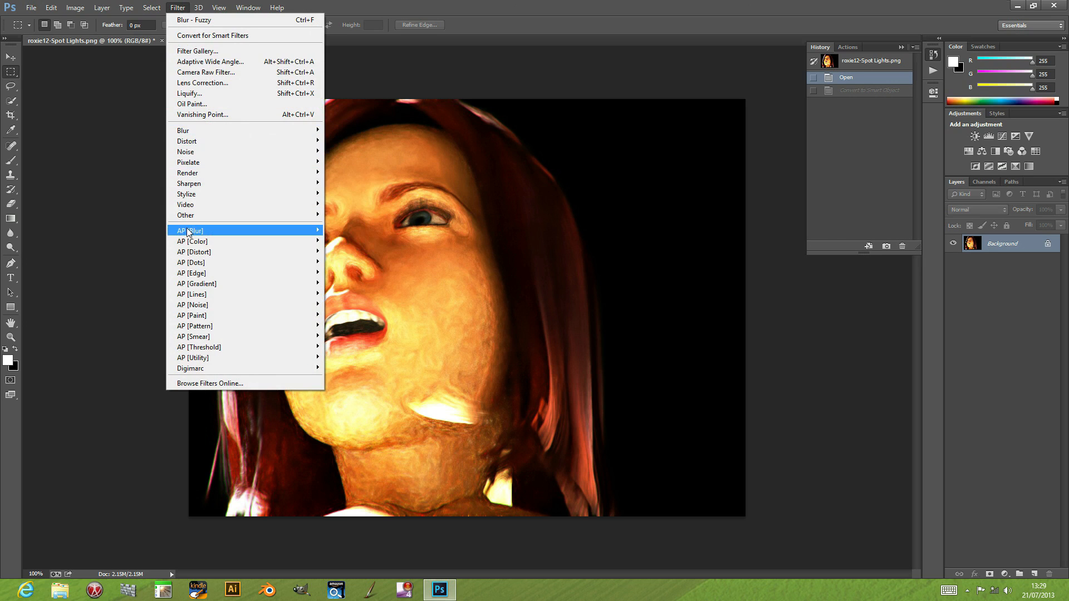
mouse_move(233, 228)
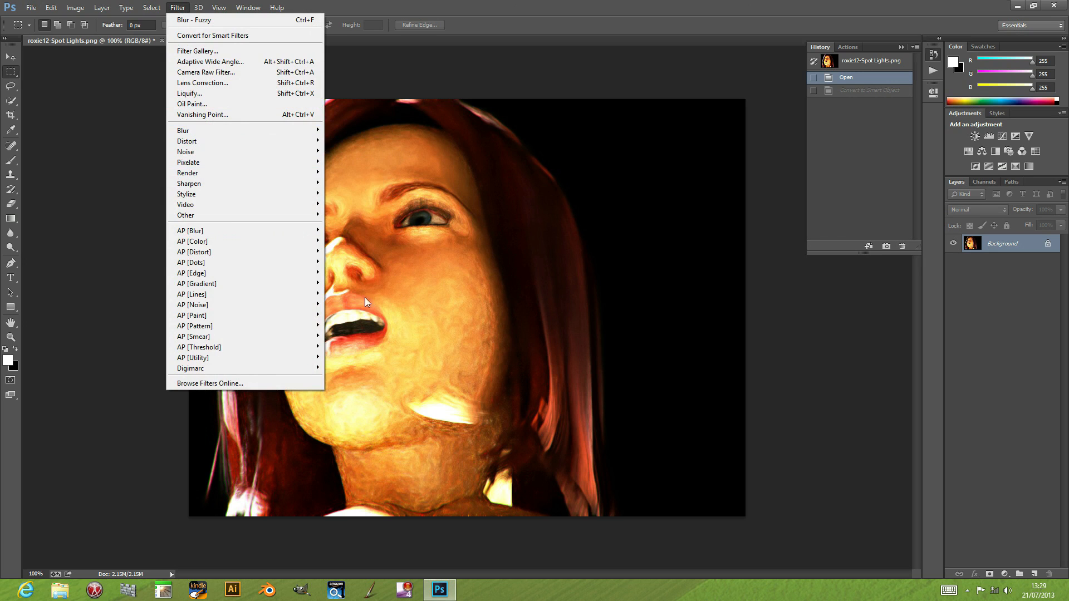
left_click(343, 295)
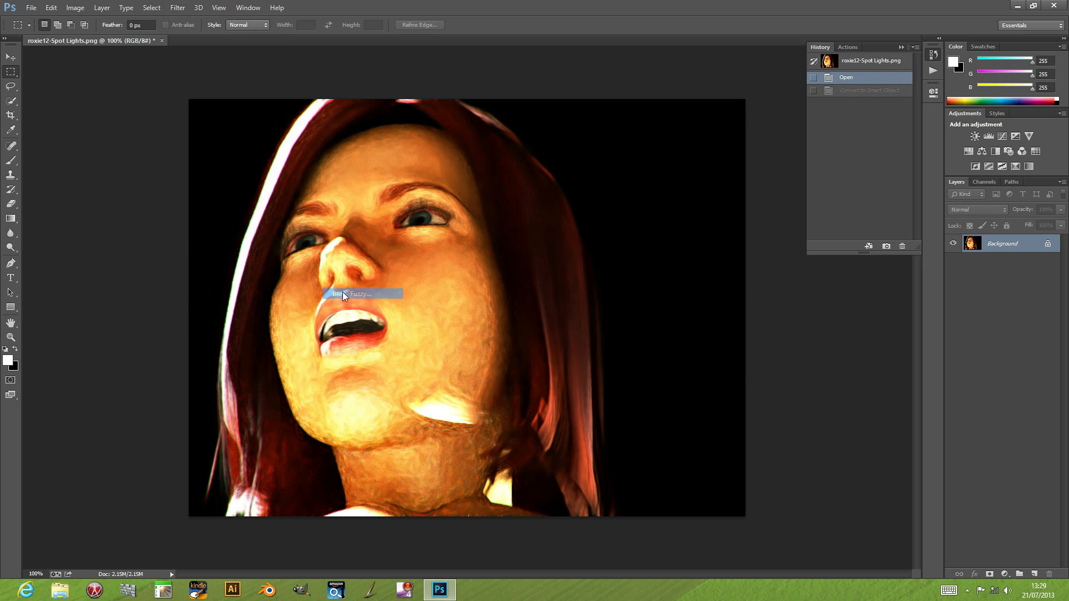
left_click_drag(627, 108, 496, 111)
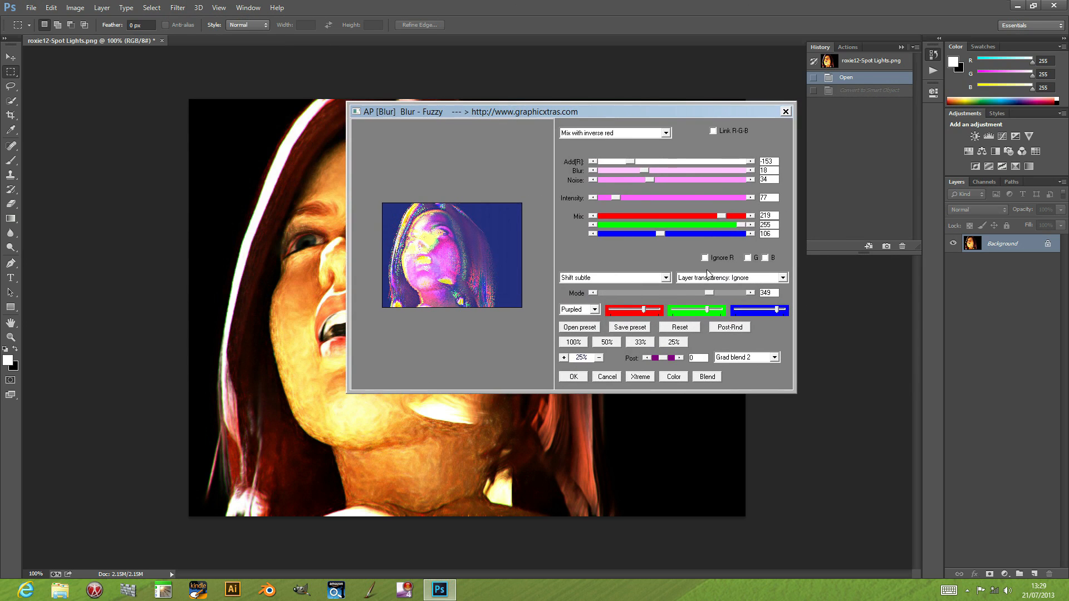
left_click(680, 329)
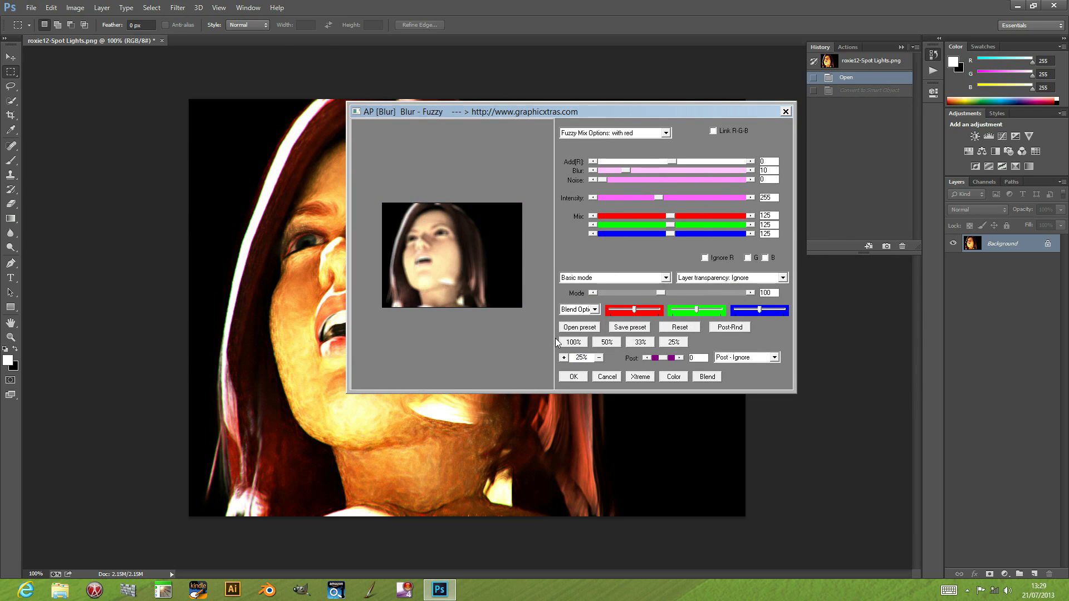
left_click(608, 342)
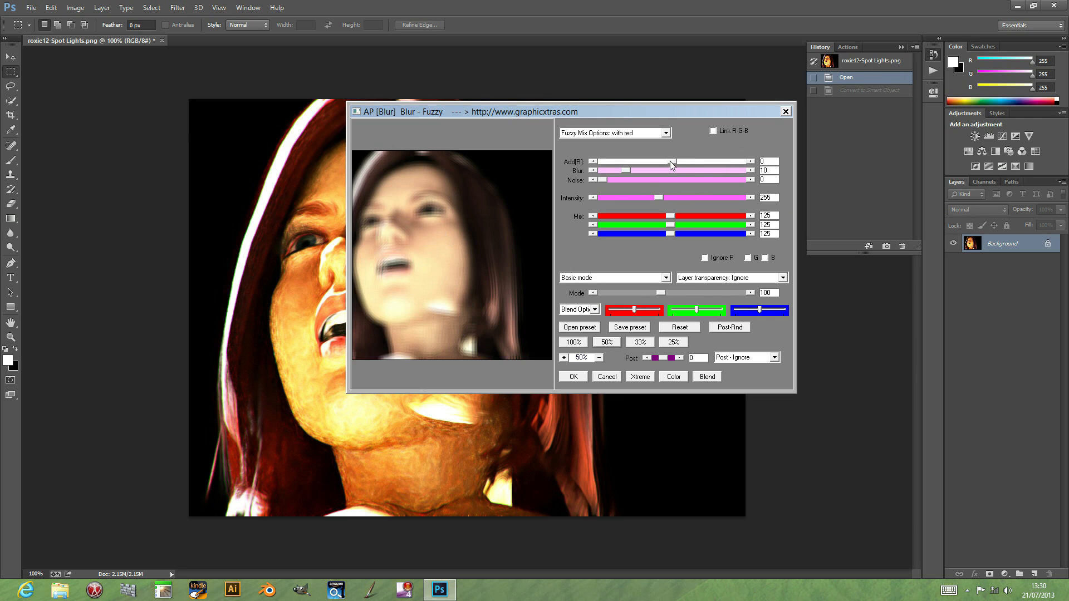
- Set Add[R] to -30, Blur to 27, Intensity to 307, and the red, green and blue mix to 52, 78 and 155
mouse_move(671, 162)
left_mouse_down()
mouse_move(697, 160)
mouse_move(629, 163)
mouse_move(700, 158)
mouse_move(640, 166)
mouse_move(677, 171)
mouse_move(663, 168)
left_mouse_up()
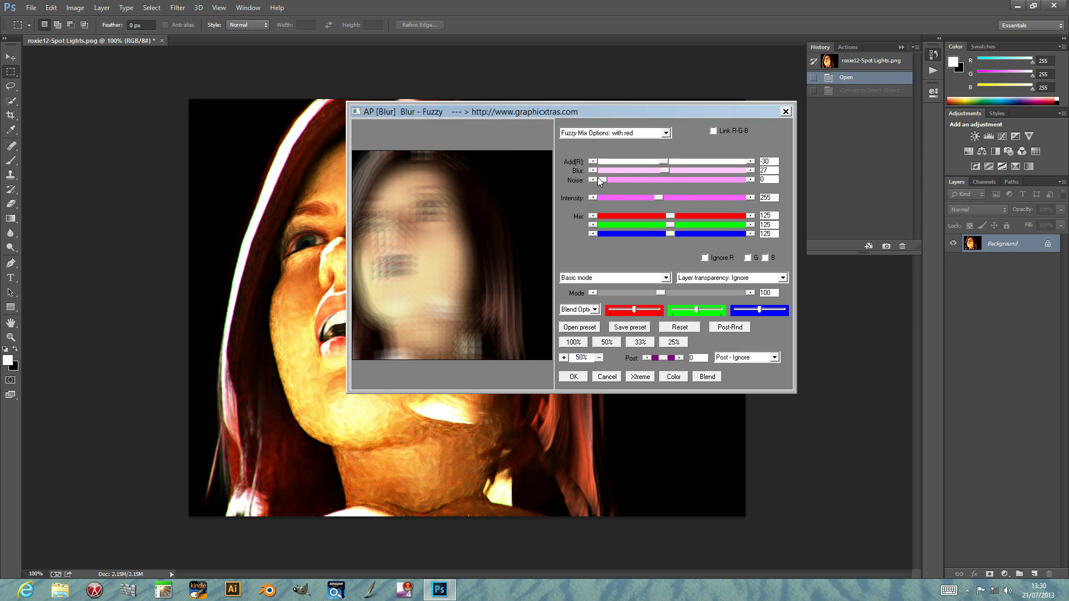
mouse_move(675, 179)
left_mouse_down()
mouse_move(600, 179)
mouse_move(694, 198)
mouse_move(631, 198)
mouse_move(689, 199)
mouse_move(671, 199)
left_mouse_up()
left_click_drag(673, 216, 687, 233)
left_click(642, 225)
left_click(643, 225)
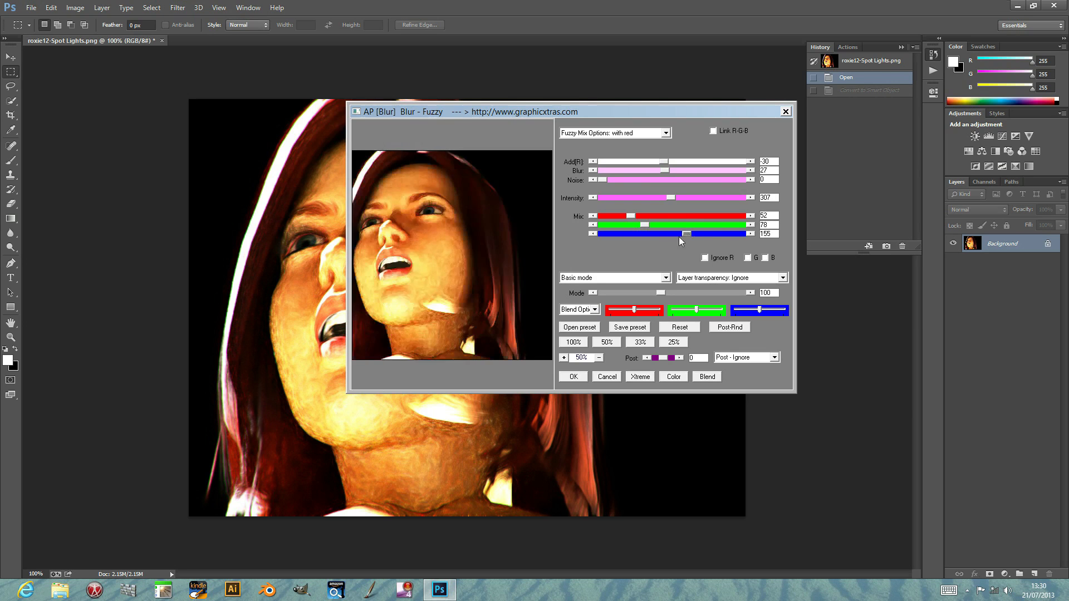
- Try several fuzzy mix options such as Mix with max, settle on Mix with blue, and set the red mix to 115
left_click(583, 135)
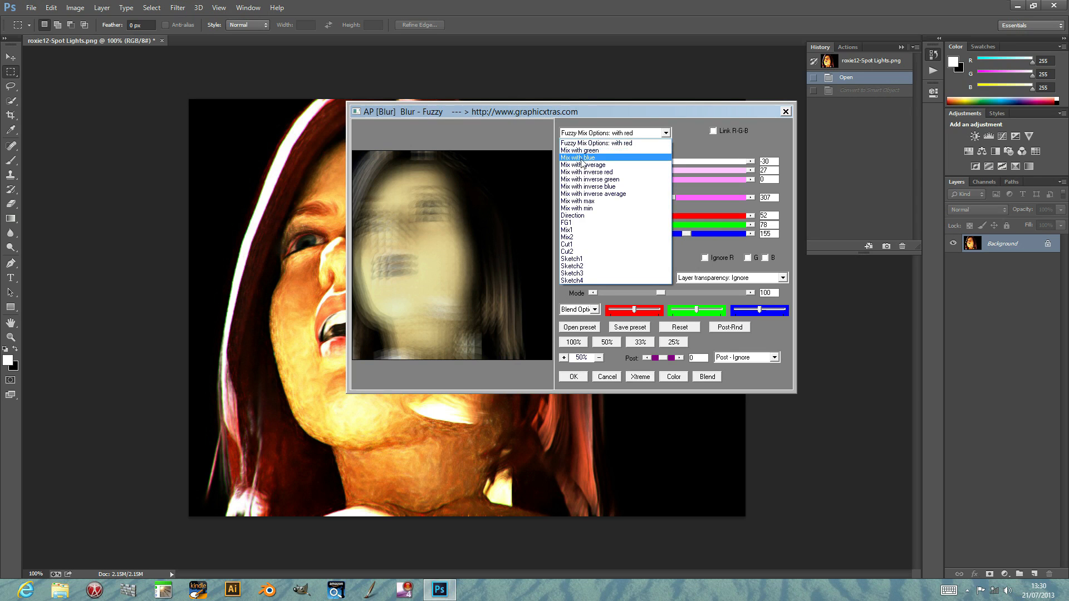
left_click(579, 201)
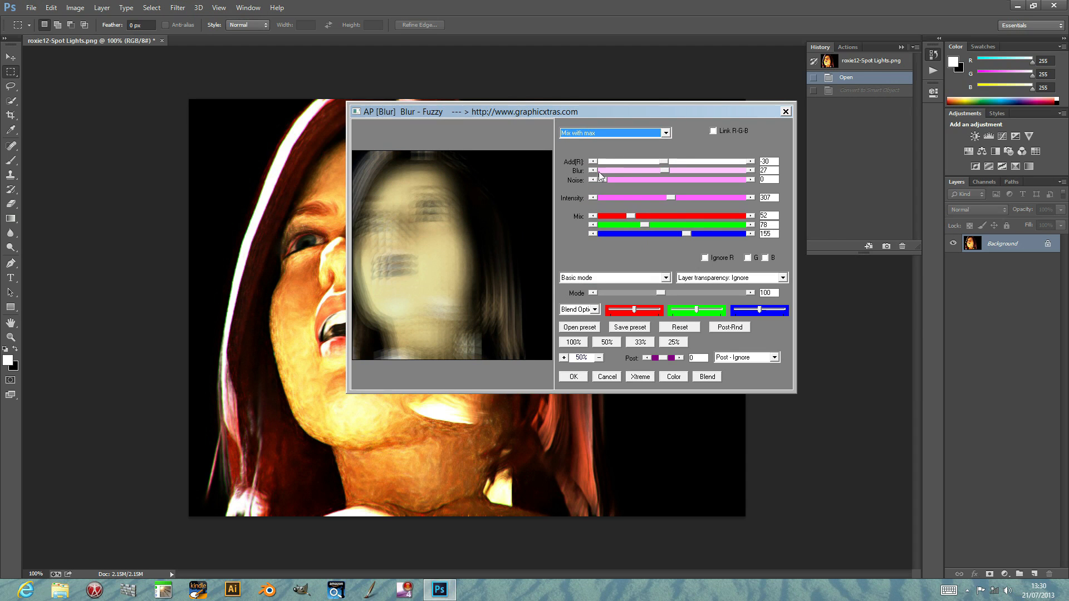
key("Down")
key("Down")
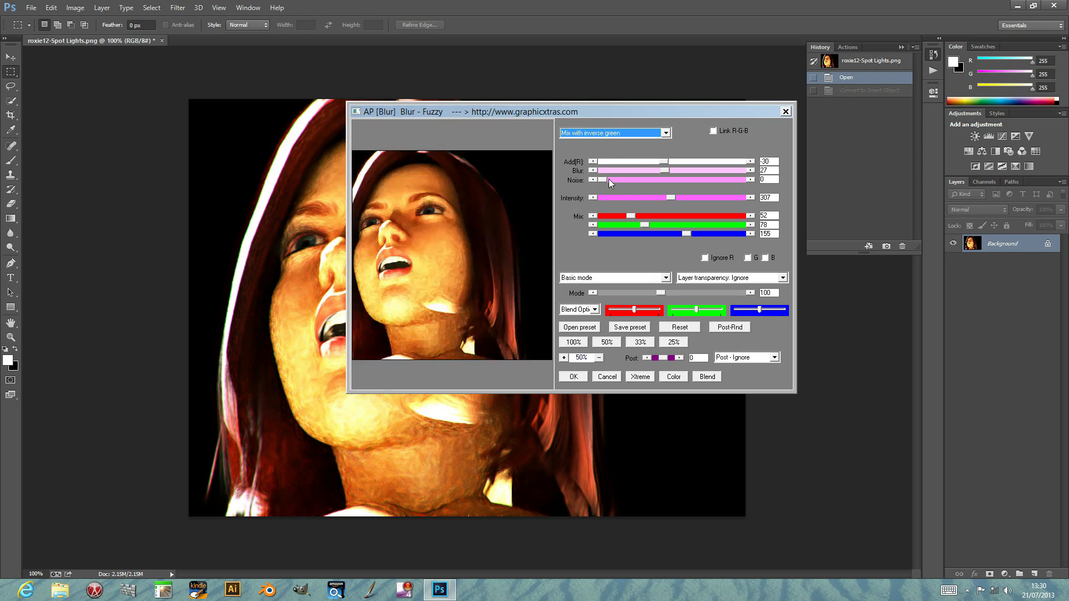
key("Down")
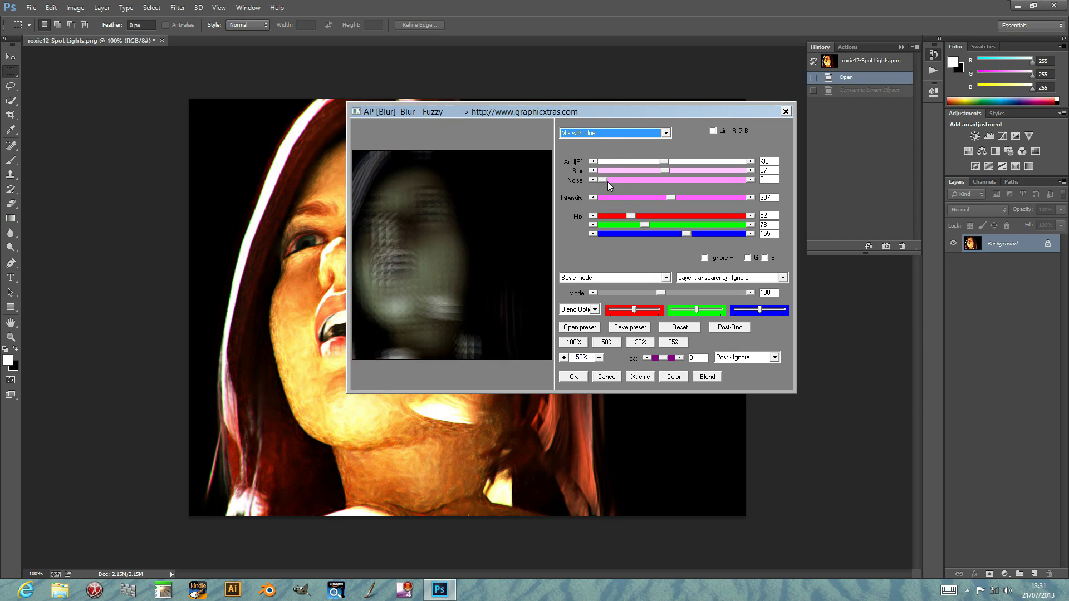
left_click_drag(634, 216, 663, 216)
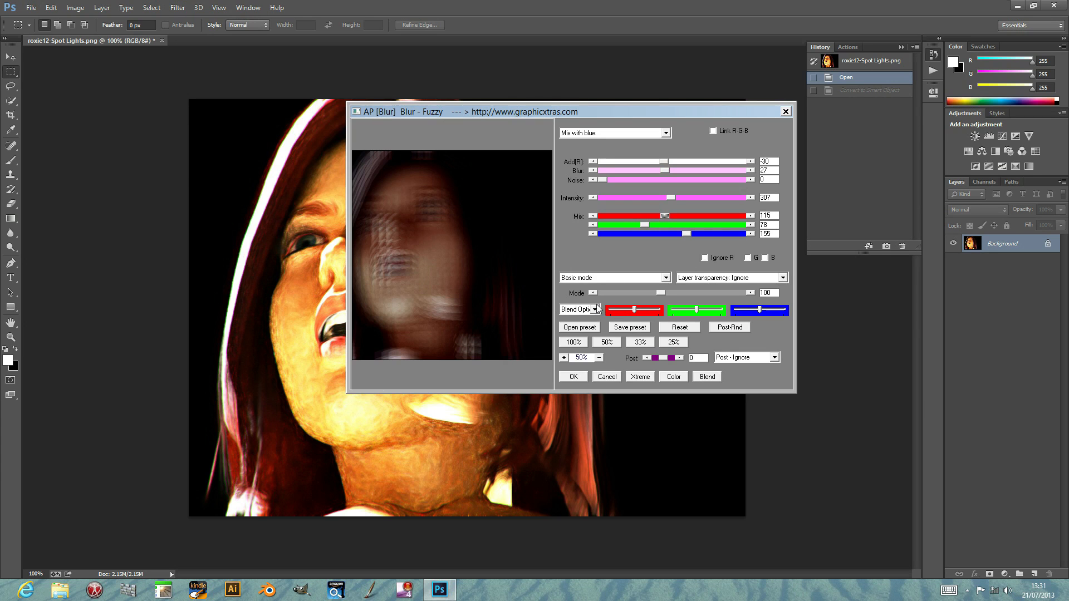
- Try out the blend options one after another on the preview, from Invert through Red, Blue, Gray and Edged to PostB
left_click(573, 314)
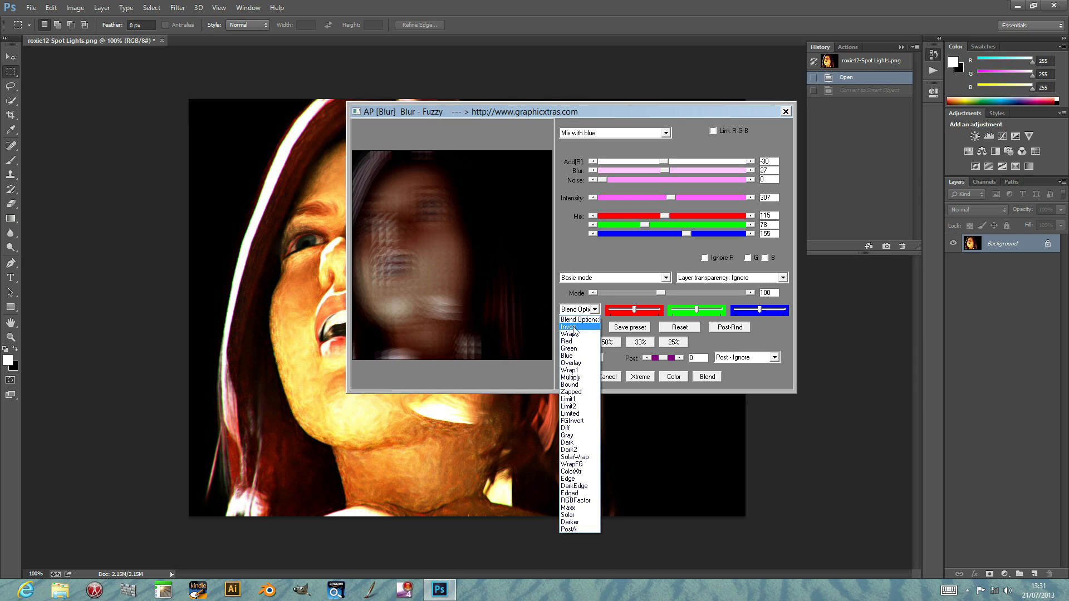
left_click(574, 327)
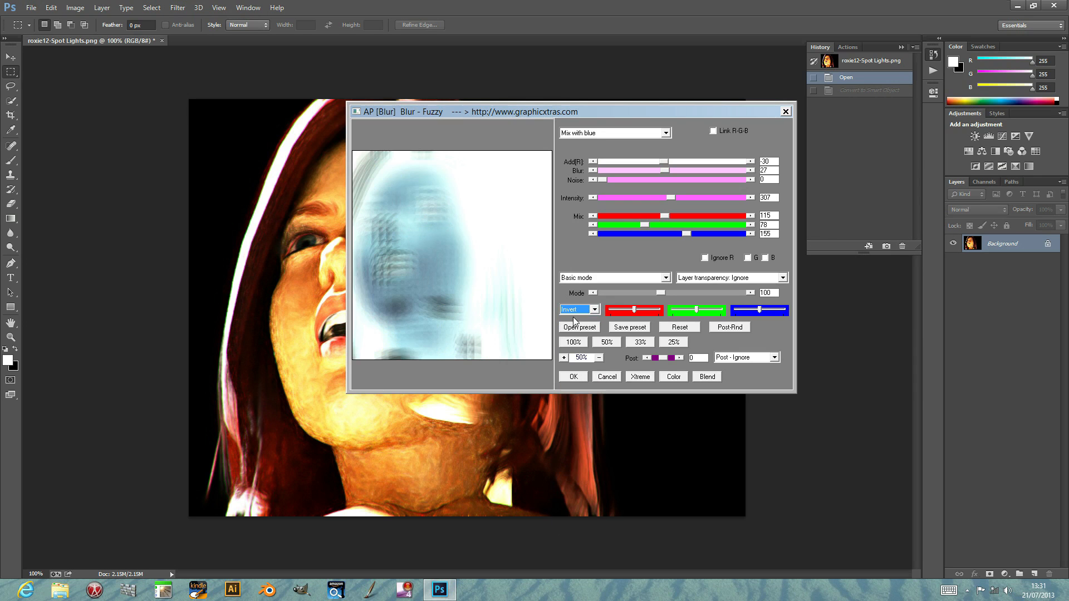
key("Down")
key("Down")
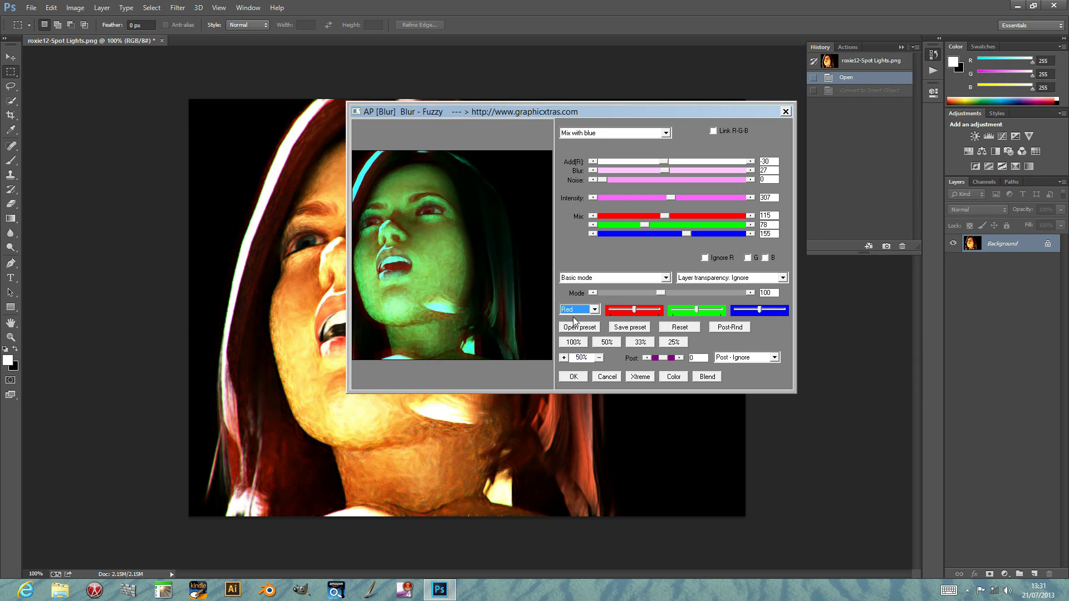
key("Down")
key("Down")
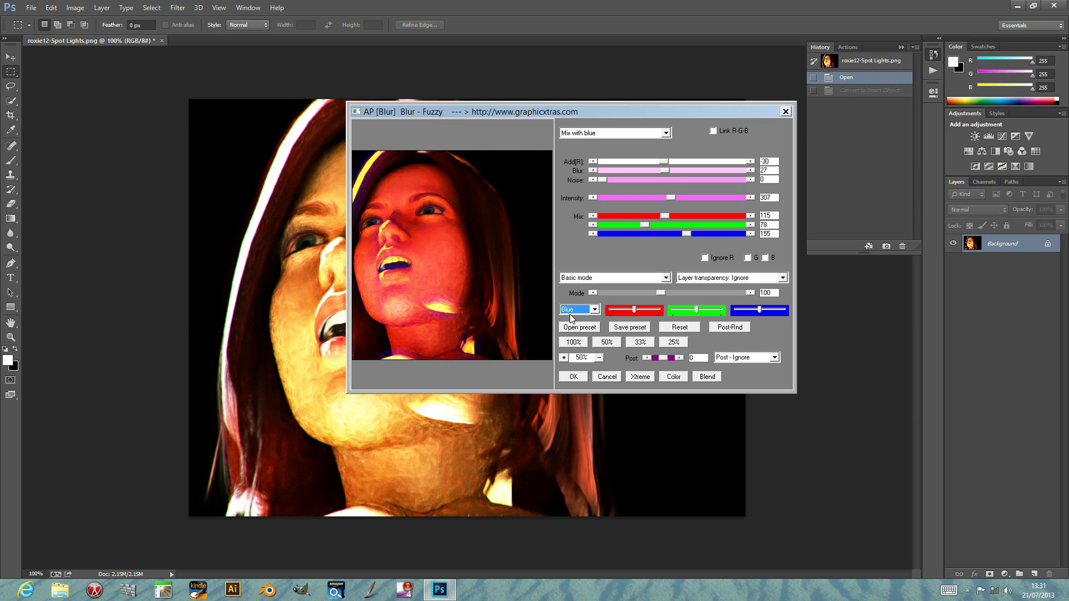
key("Down")
key("Down")
key("Down")
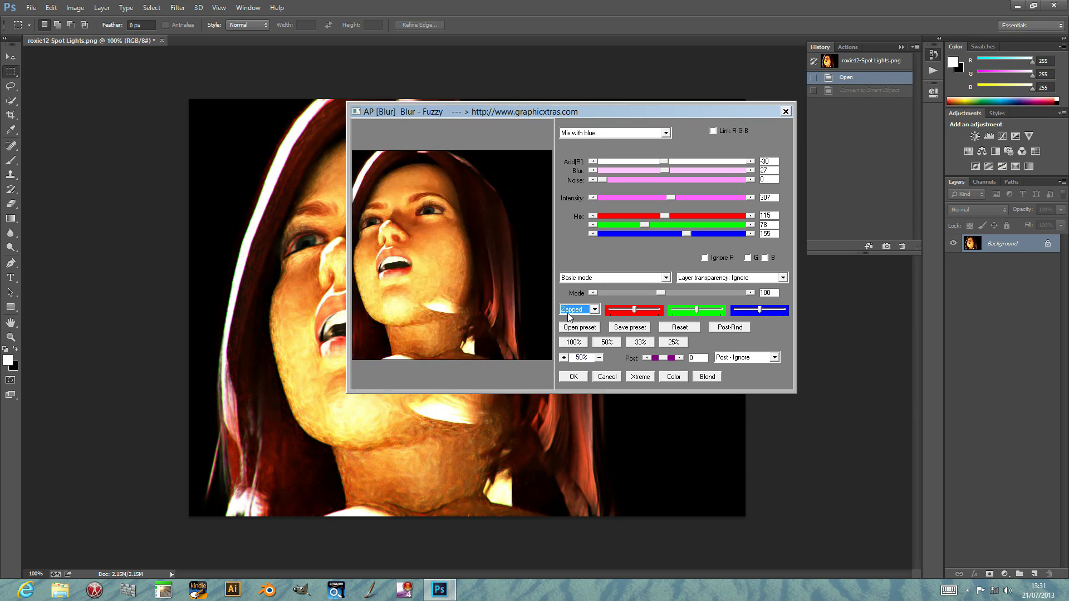
key("Down")
key("Down")
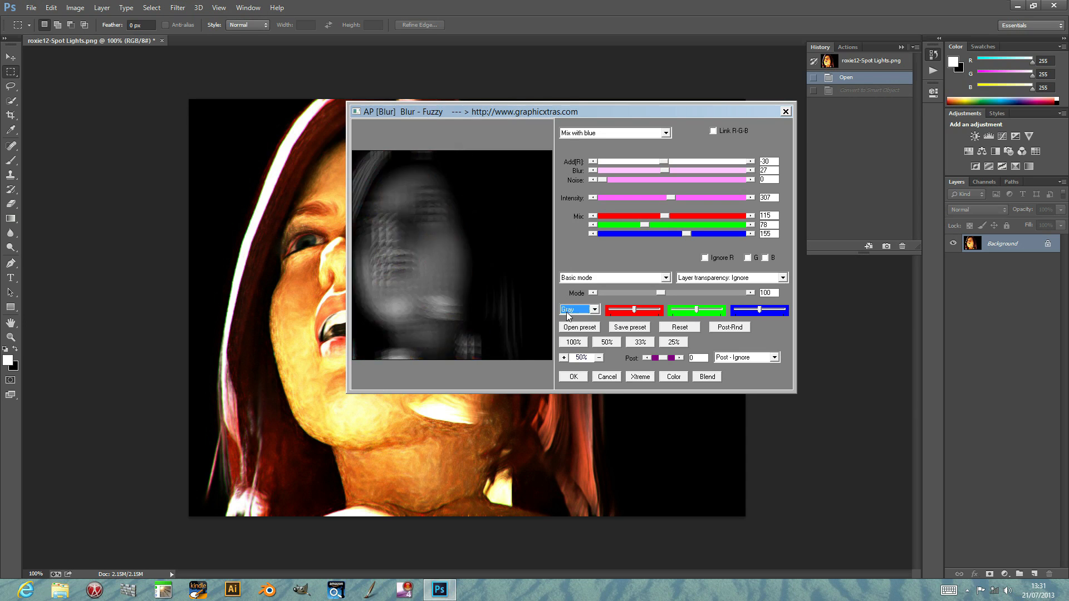
key("Down")
key("Down")
key("Down")
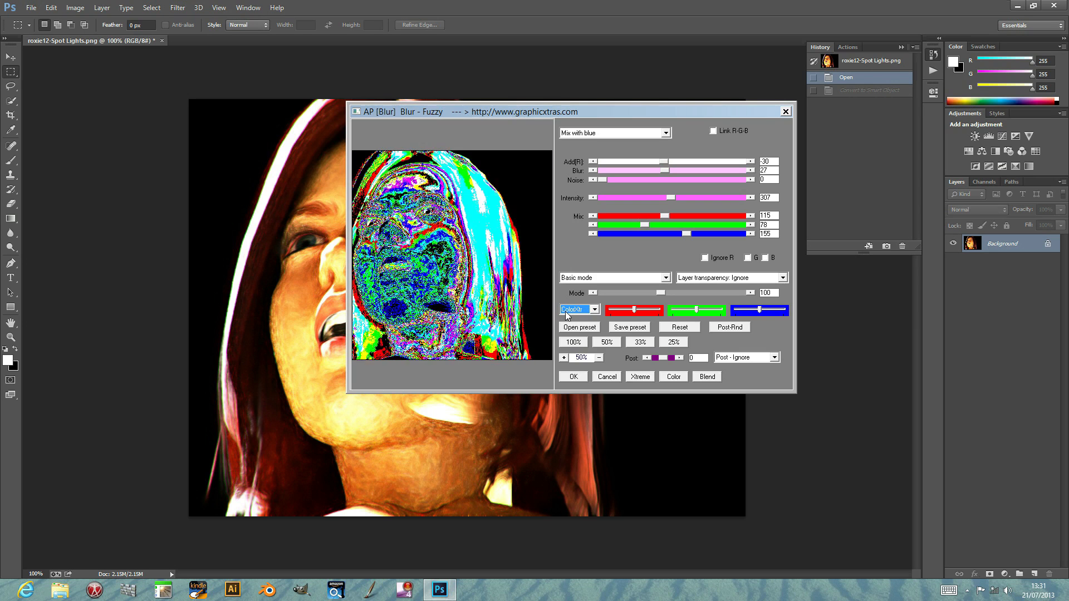
key("Down")
key("Down")
key("Down")
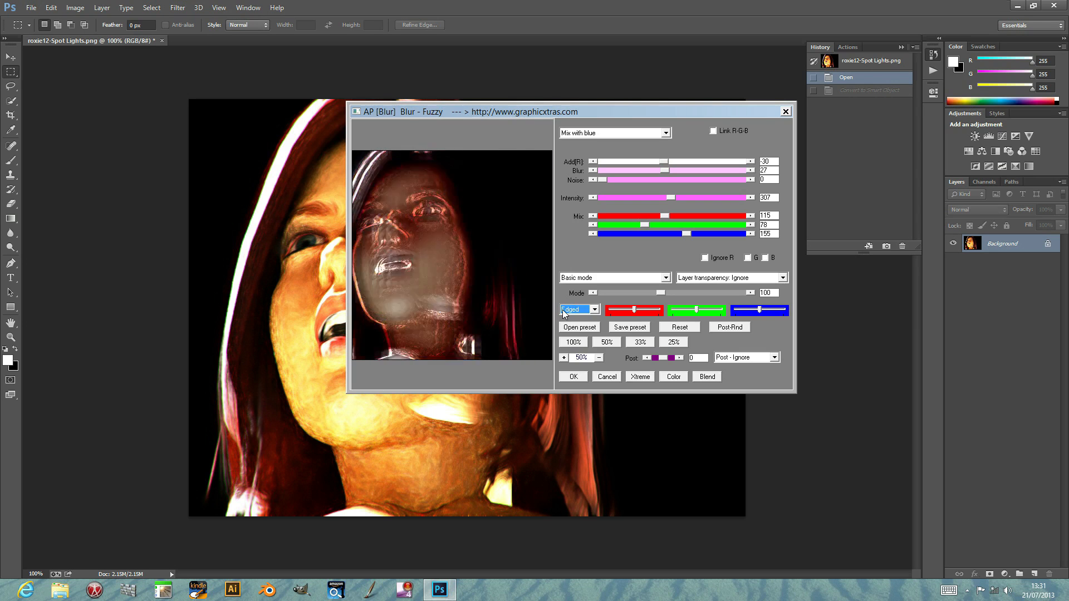
key("Down")
key("Down")
key("Down")
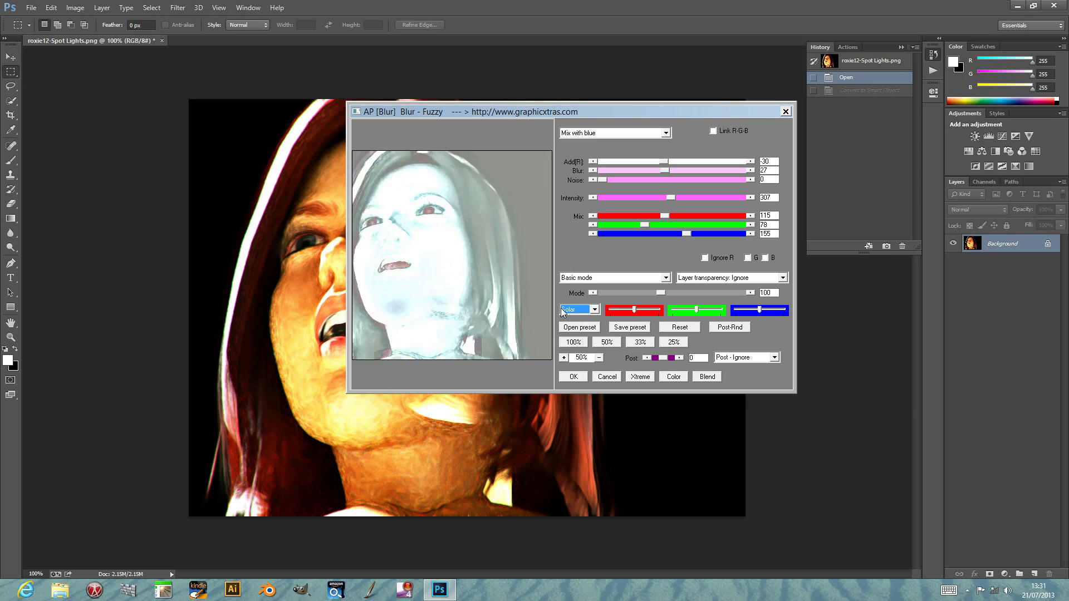
key("Down")
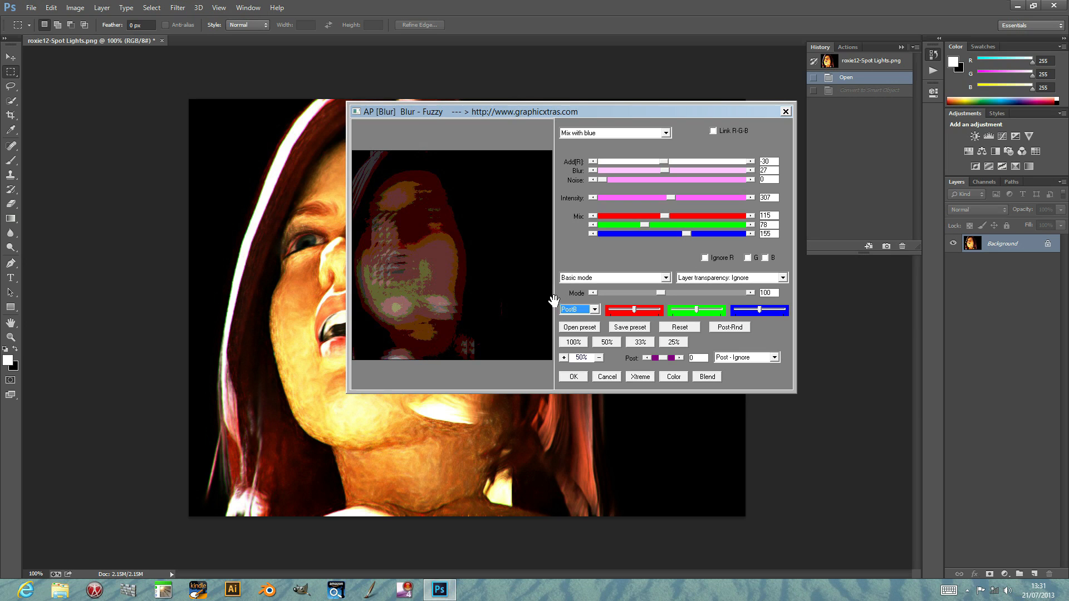
- Apply random blend options to the preview repeatedly, stopping at Redu5
left_click(706, 377)
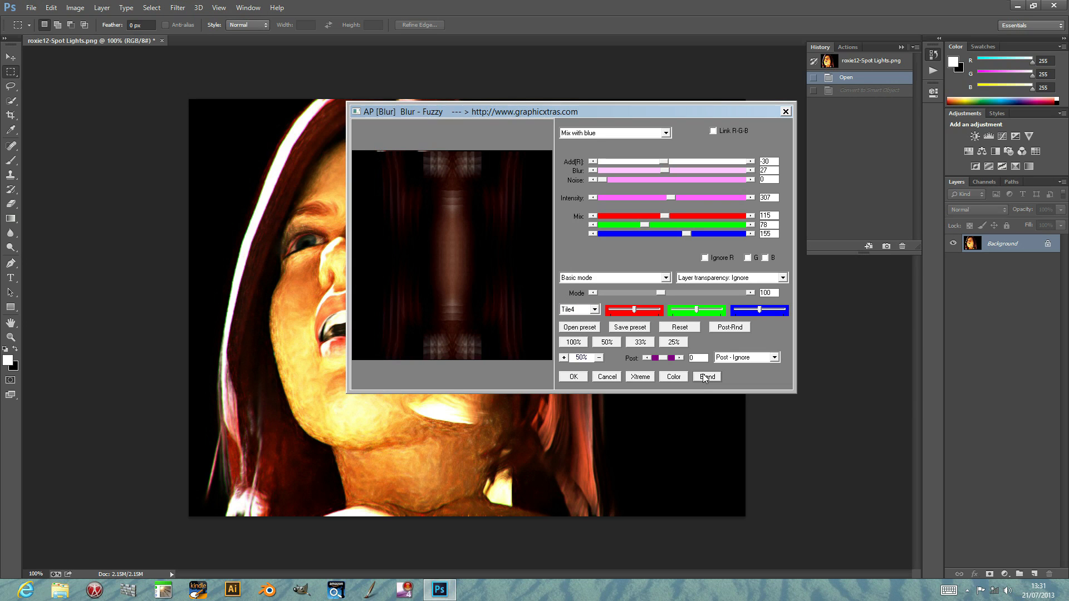
left_click(707, 377)
left_click(707, 377)
left_click(707, 377)
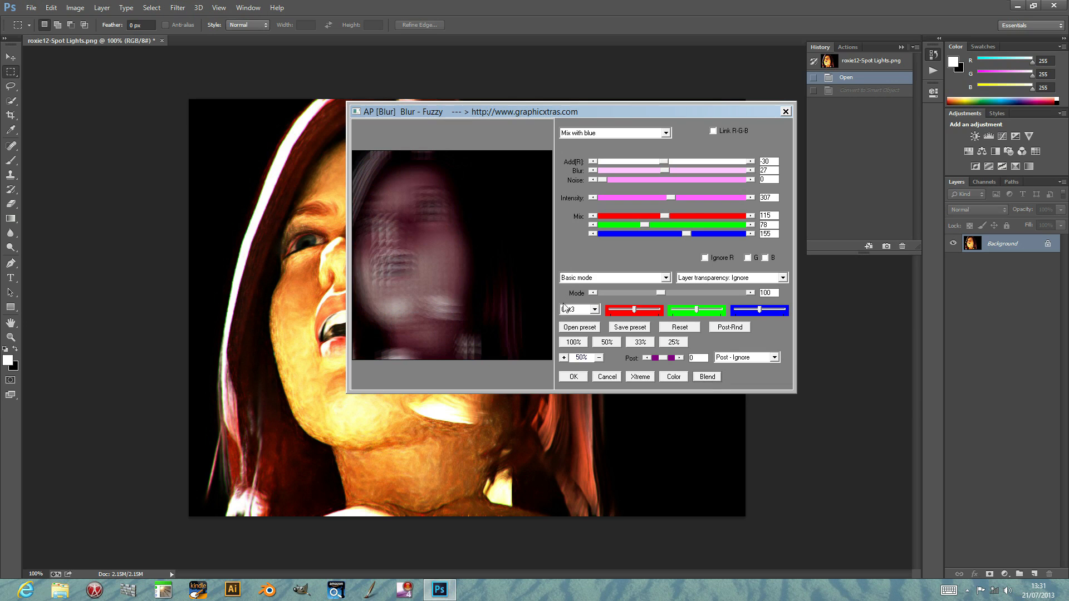
left_click(704, 376)
left_click(704, 376)
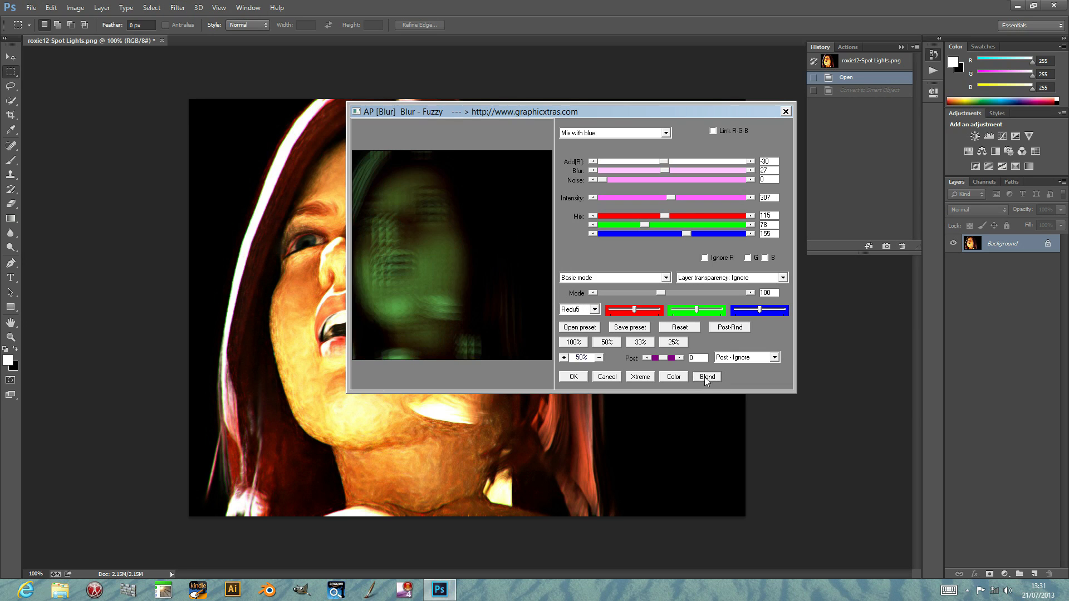
- Try Tone mode, switch to Shift extreme, and set the Mode value to -26
left_click(587, 279)
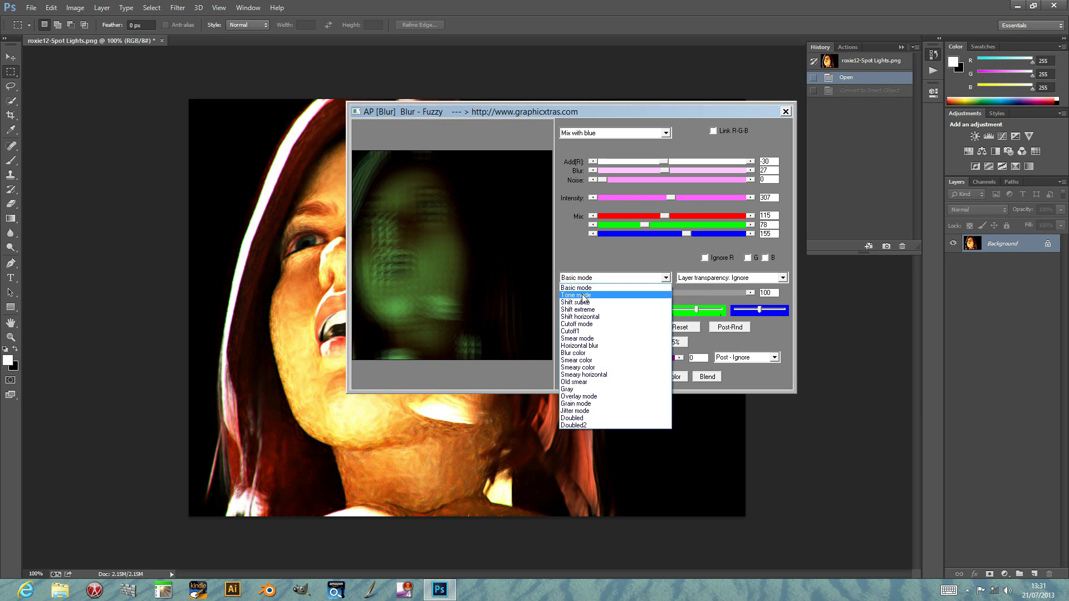
left_click(583, 295)
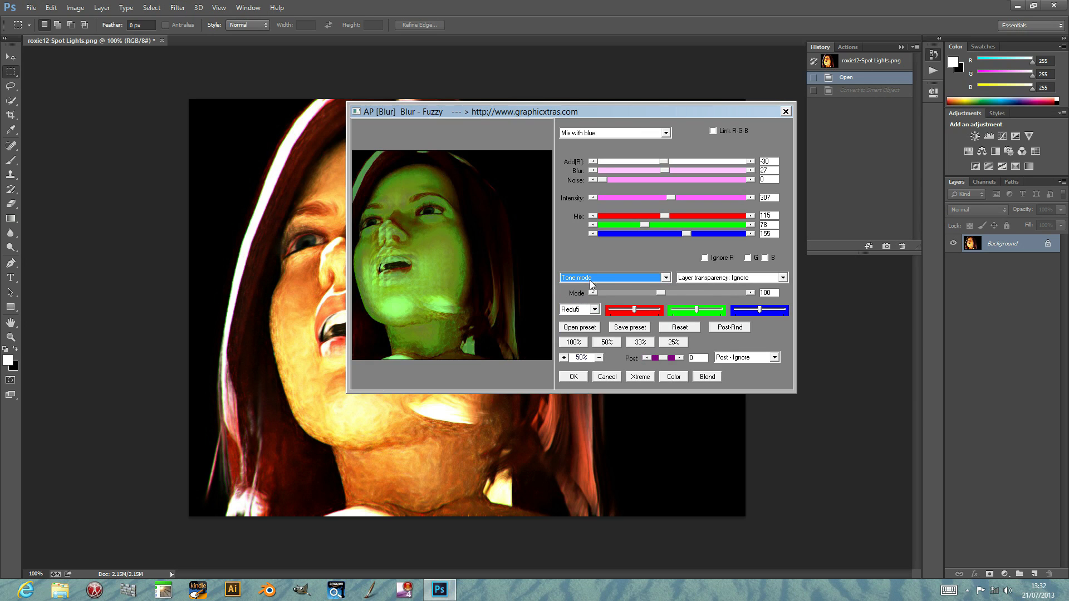
left_click(591, 281)
left_click(589, 312)
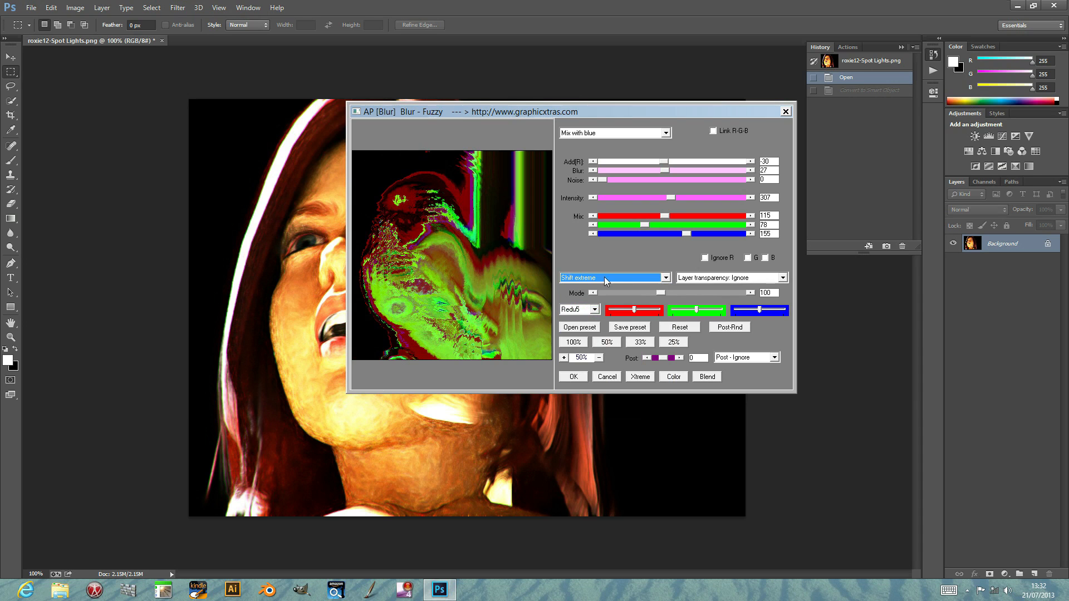
mouse_move(660, 293)
left_mouse_down()
mouse_move(696, 291)
mouse_move(641, 294)
left_mouse_up()
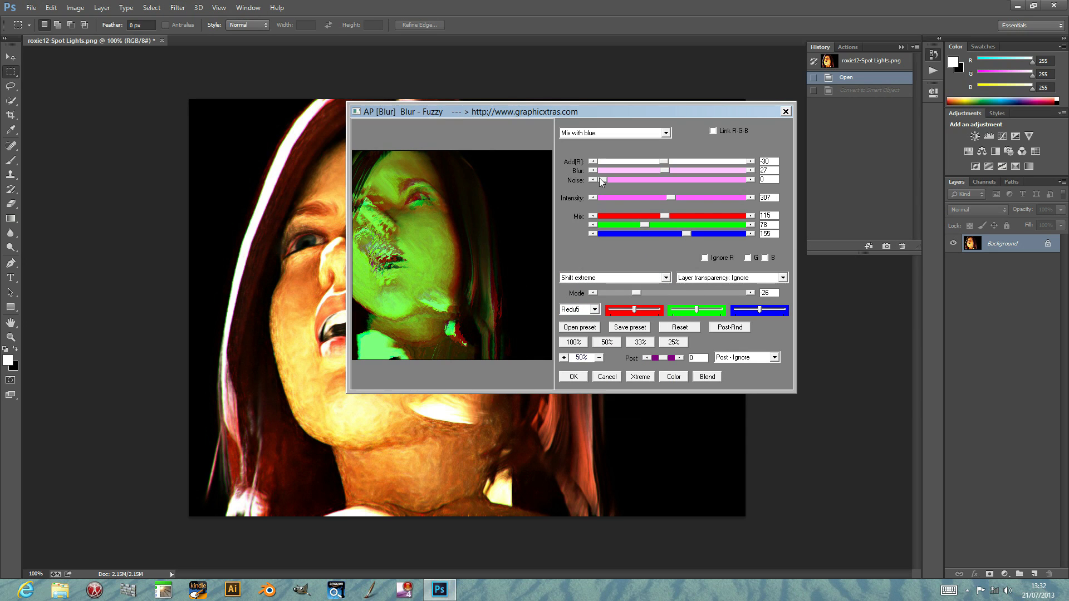
- Set the Blur amount to 9 and try the mix options Mix with min and FG1
left_click_drag(663, 171, 618, 172)
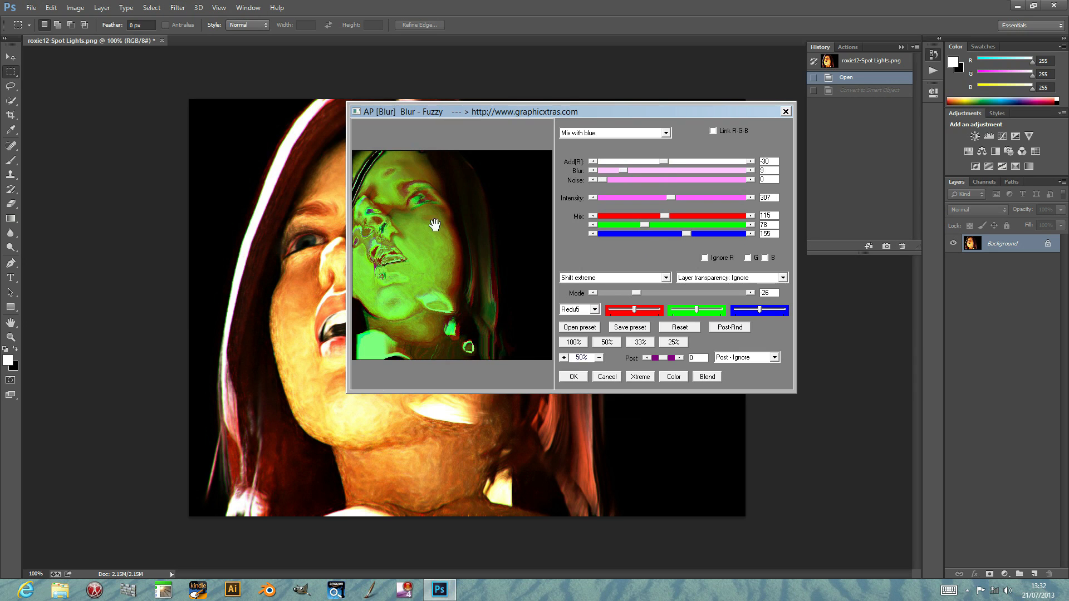
left_click(579, 134)
left_click(586, 208)
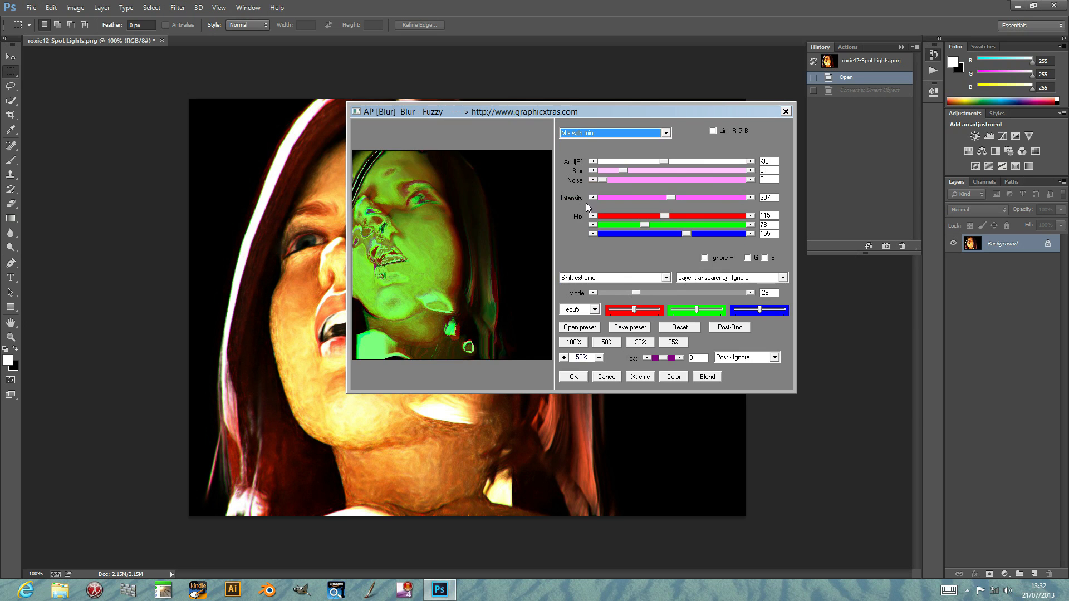
key("Down")
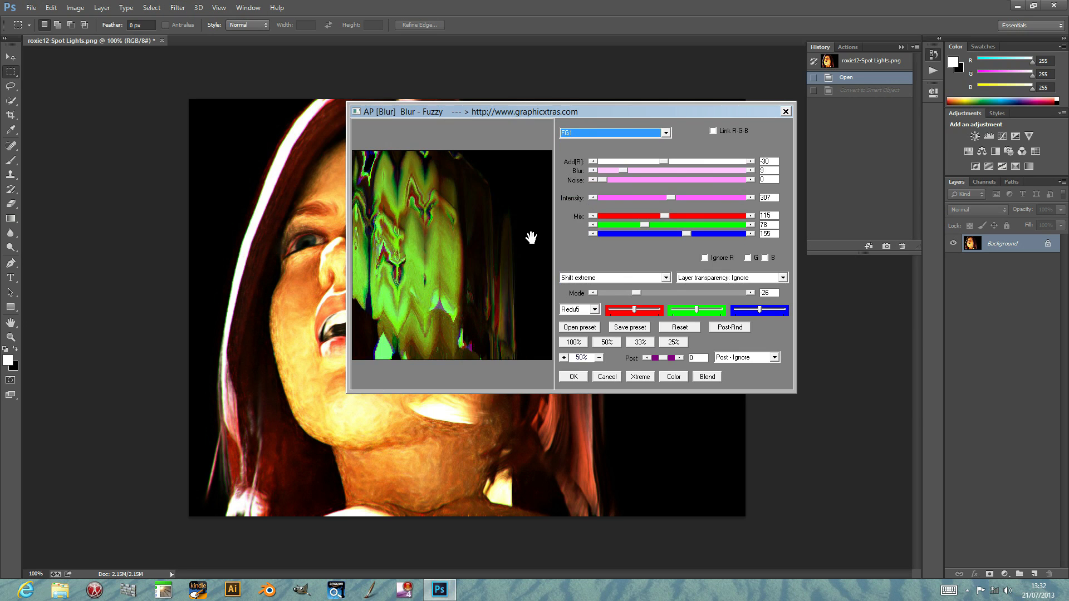
- Reset all filter settings and randomize the red, green and blue color shift until the preview has a green tint
left_click(687, 328)
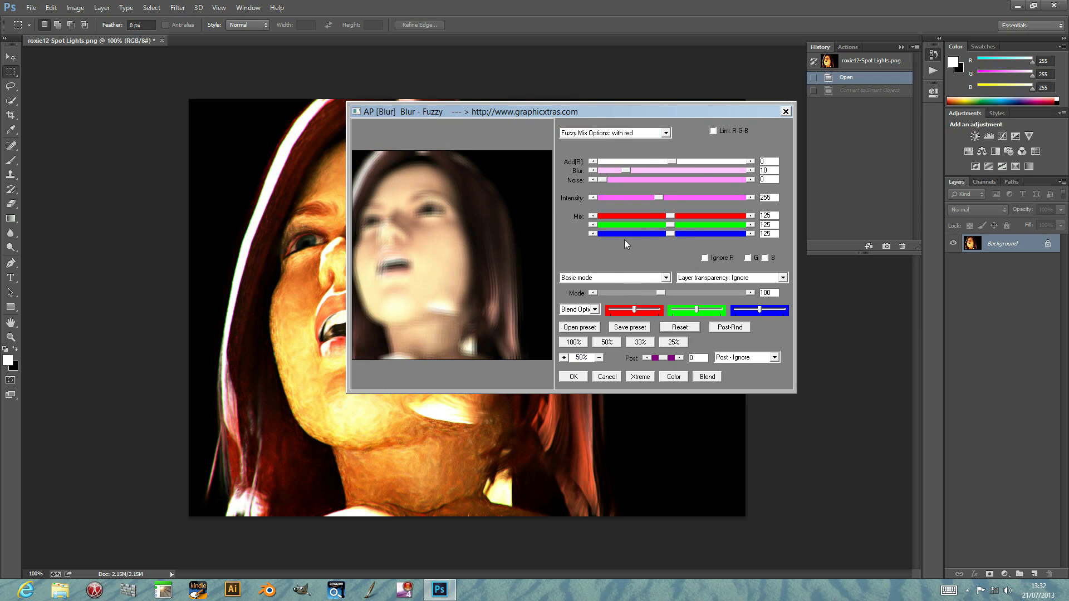
left_click_drag(634, 310, 696, 309)
left_click(675, 376)
left_click(675, 376)
left_click(675, 376)
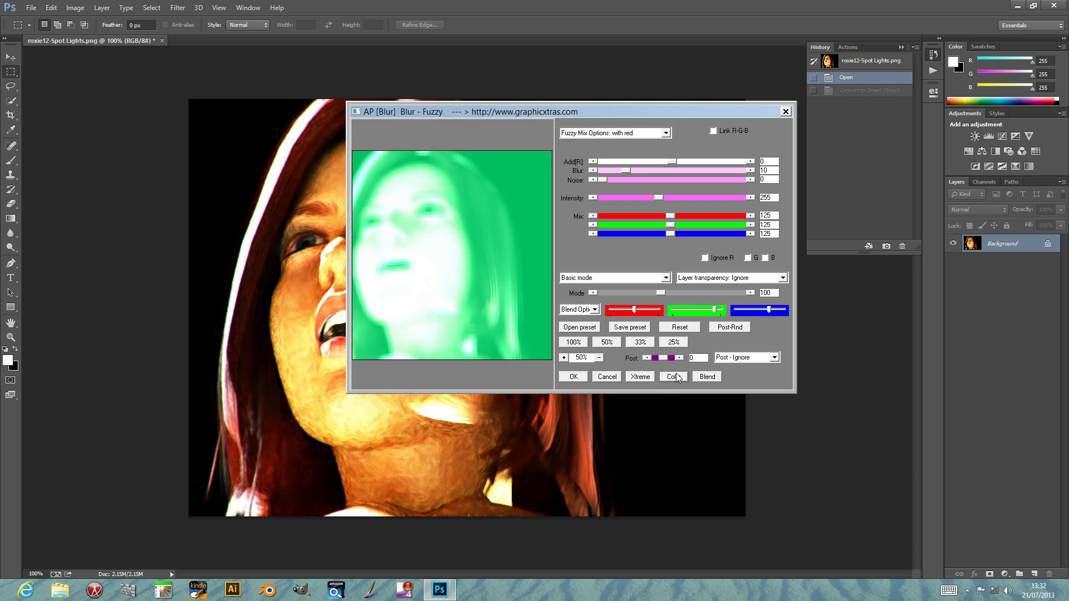
- Randomize the color shift once more and reset all filter settings
left_click(675, 376)
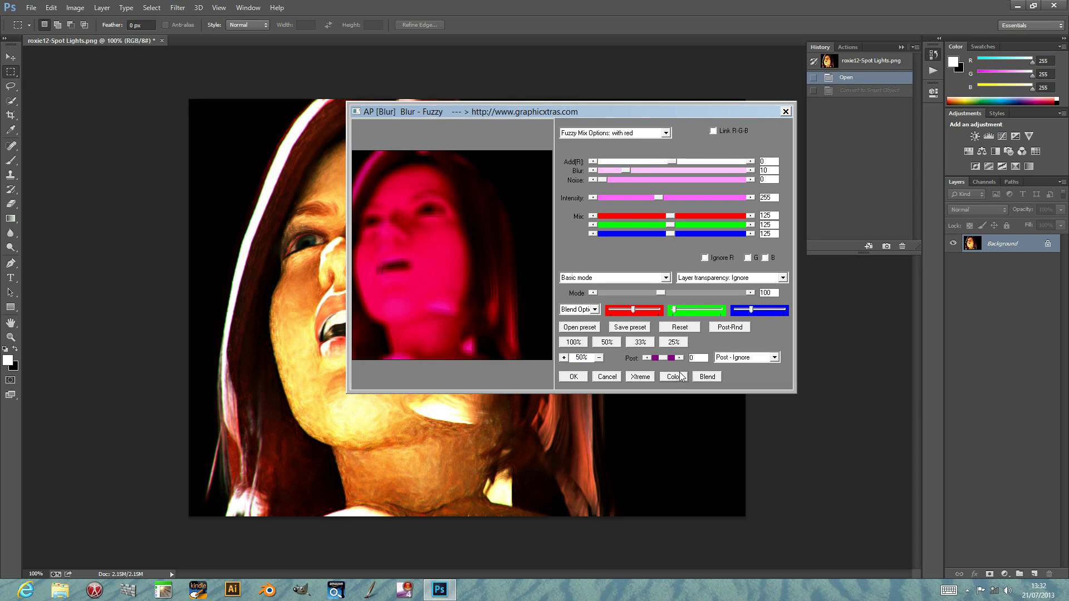
left_click(681, 328)
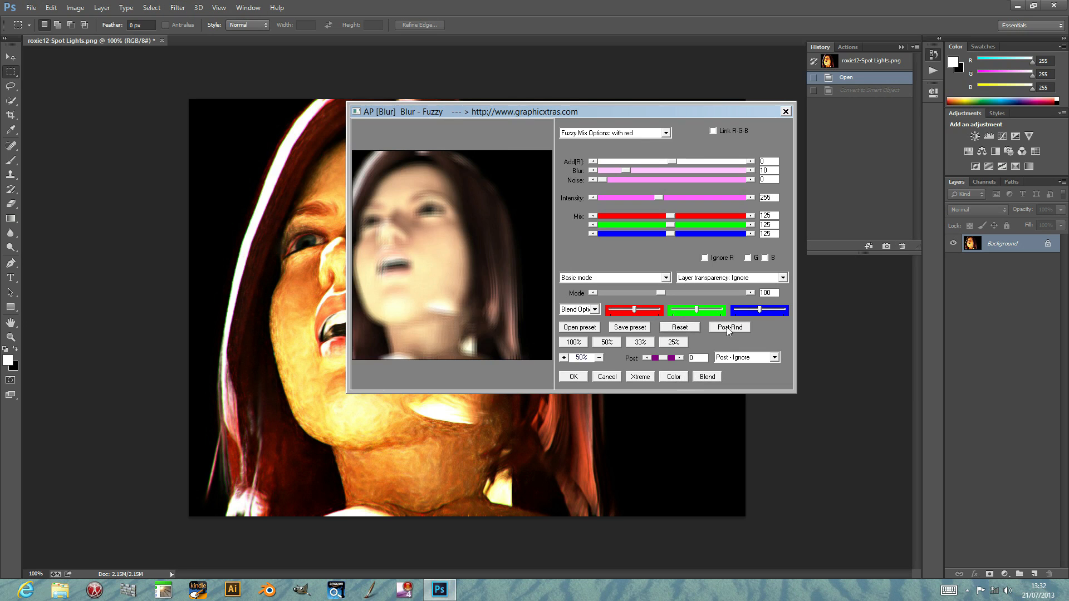
- Try the post effects Gradient 2, Gradient 6 and Gradient 5, and randomize the post effect on the preview
left_click(740, 358)
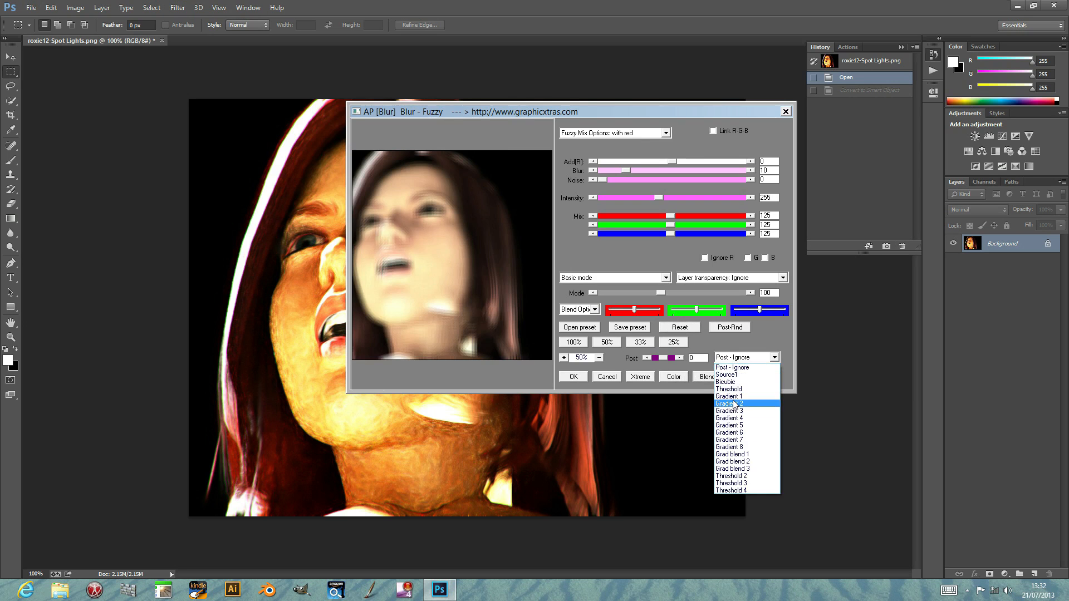
left_click(733, 403)
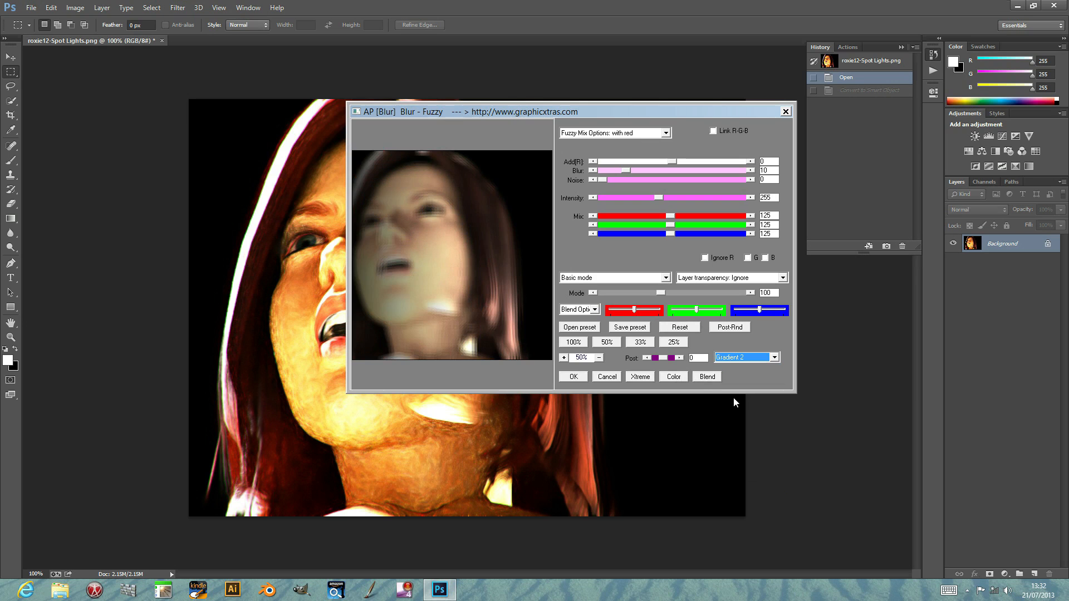
left_click(744, 357)
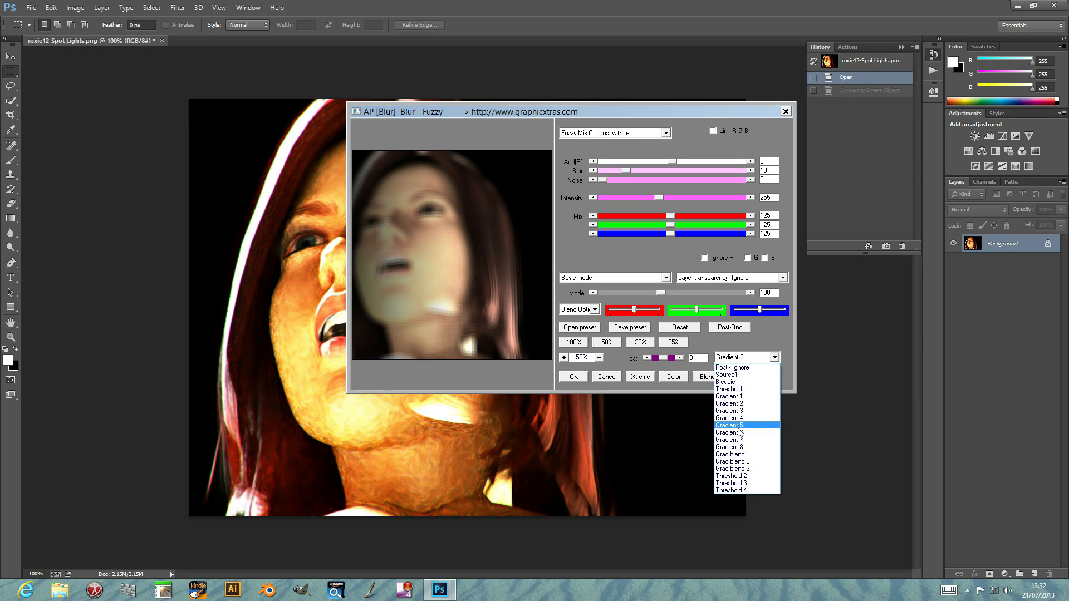
left_click(740, 432)
left_click(754, 357)
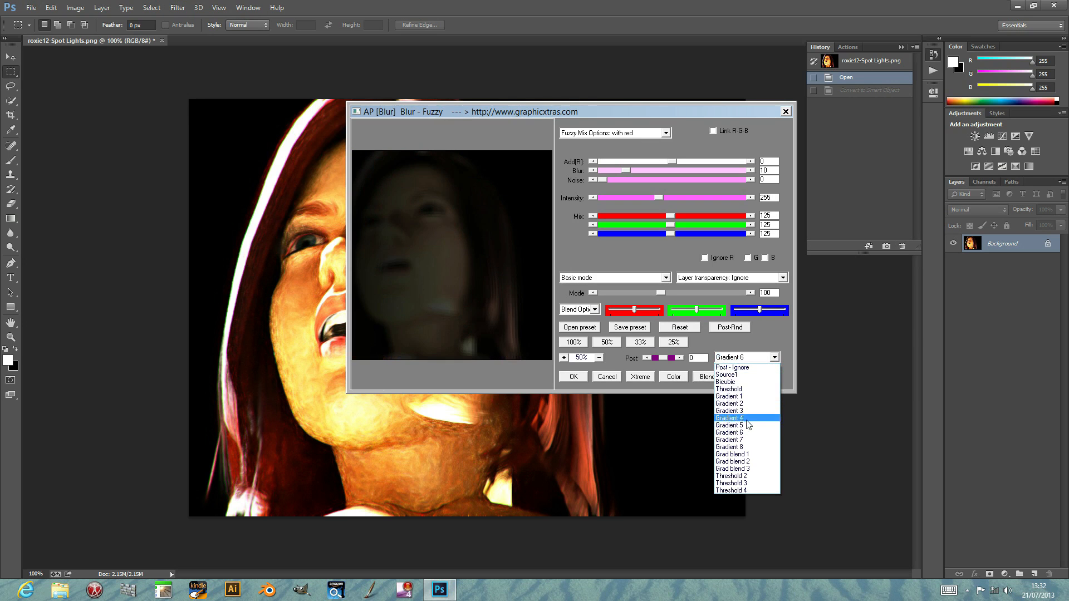
left_click(747, 425)
left_click(741, 330)
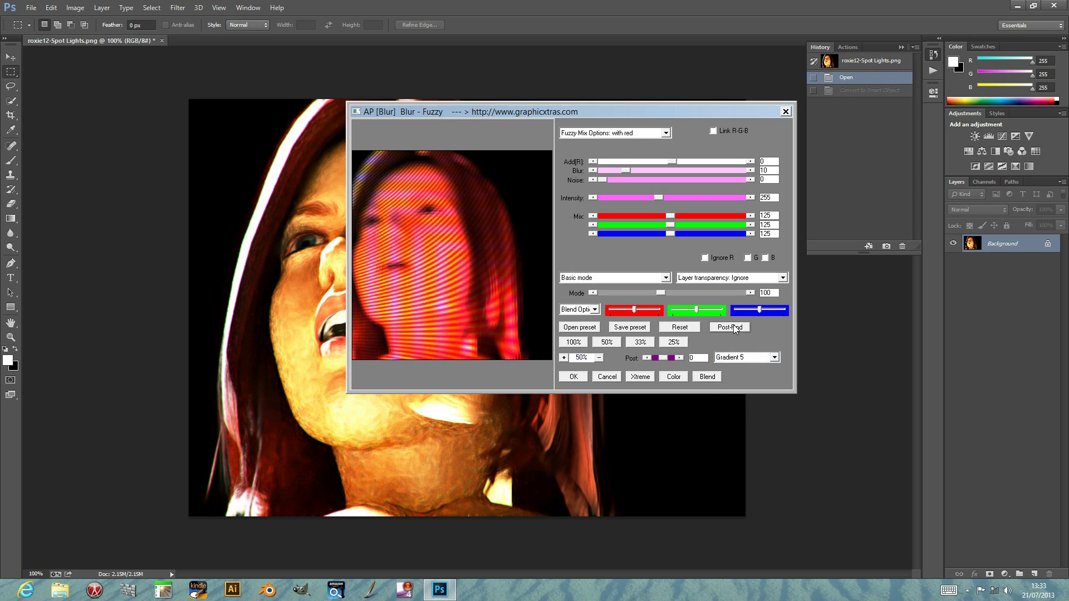
left_click(735, 328)
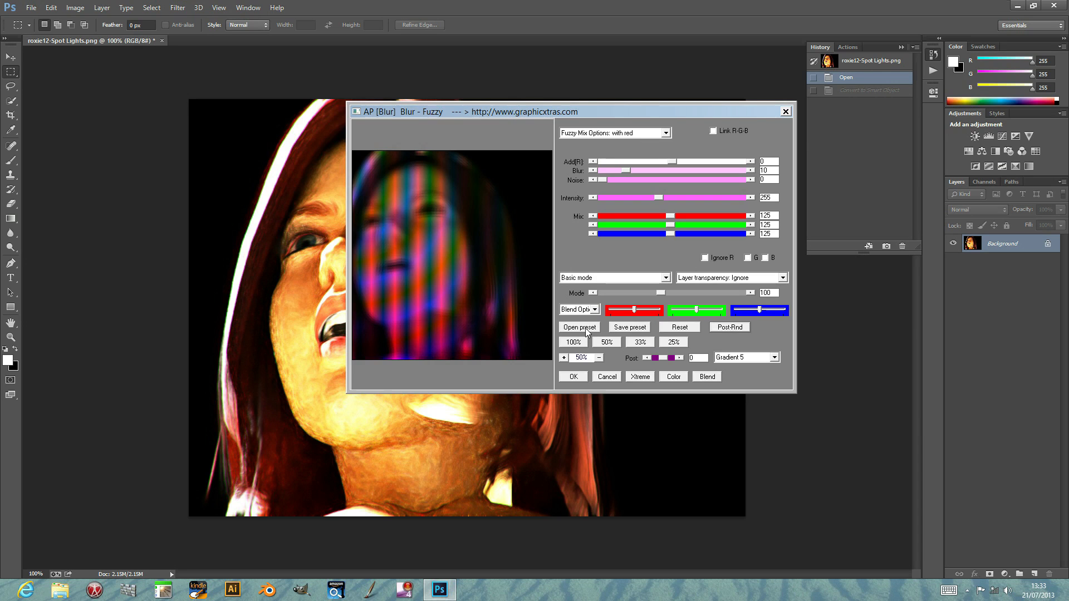
- Randomize the filter settings repeatedly with Xtreme, stopping at the Mix with average option
left_click(640, 378)
left_click(641, 378)
left_click(641, 378)
left_click(641, 377)
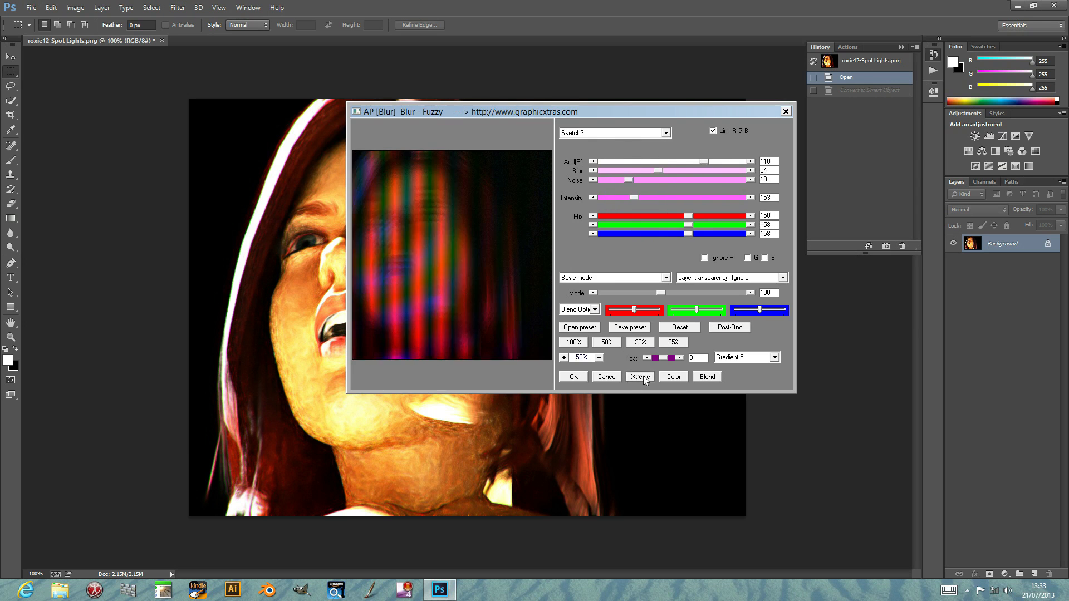
left_click(641, 378)
left_click(641, 377)
left_click(640, 378)
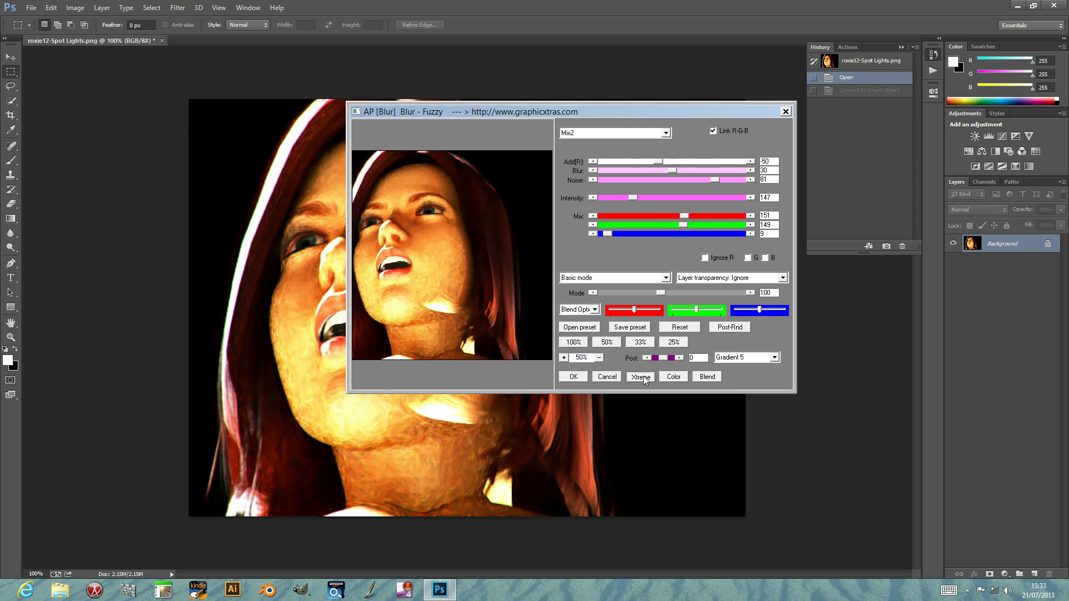
left_click(641, 377)
left_click(641, 378)
left_click(640, 377)
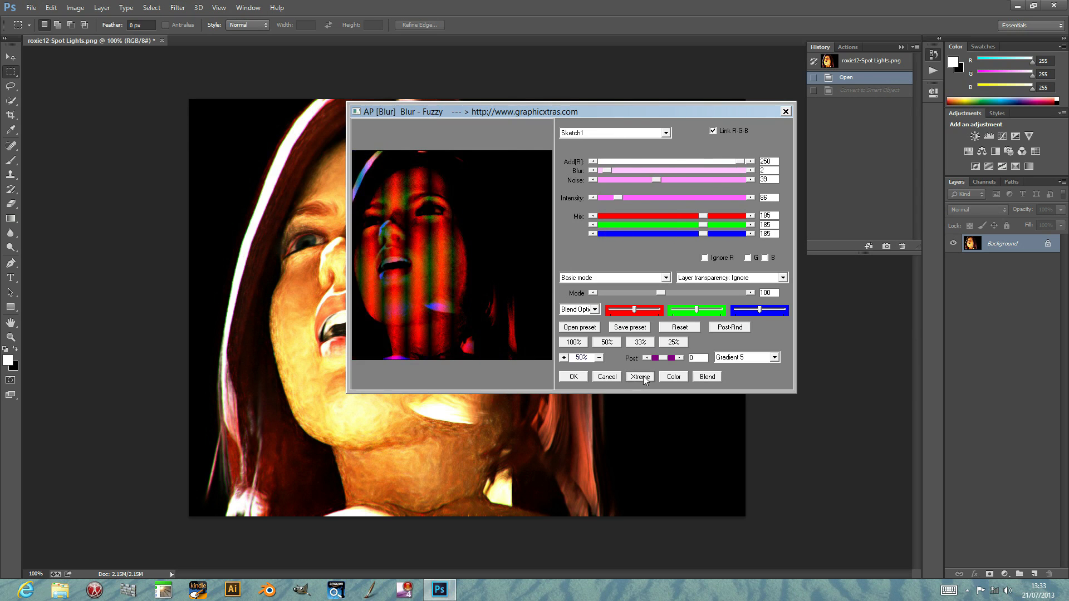
left_click(641, 378)
left_click(641, 377)
left_click(641, 377)
left_click(641, 378)
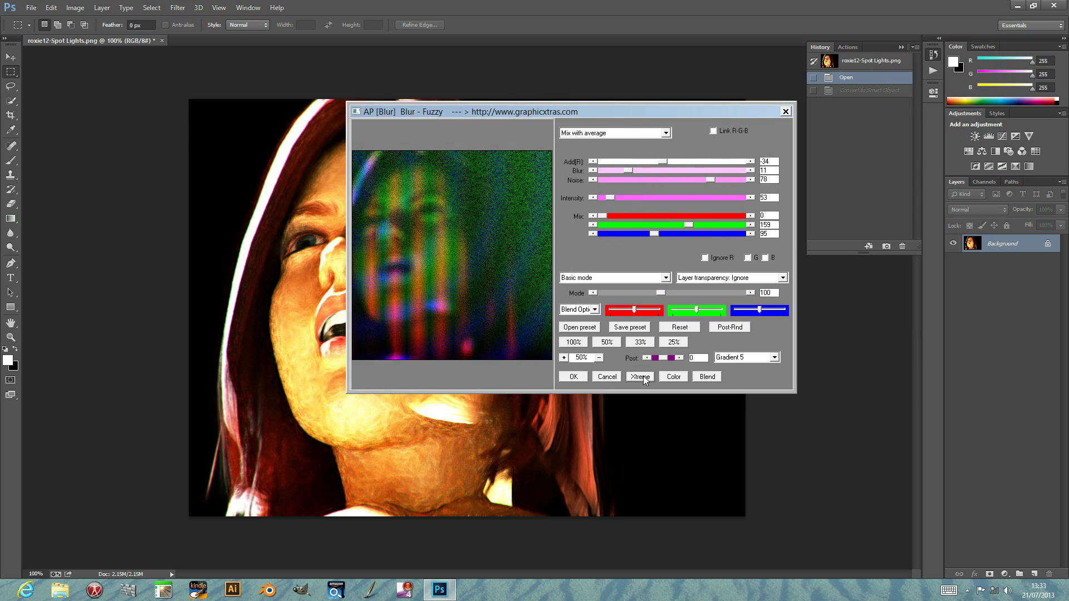
- Randomize the post effect repeatedly until the preview shows green angular stripes
left_click(728, 328)
left_click(728, 328)
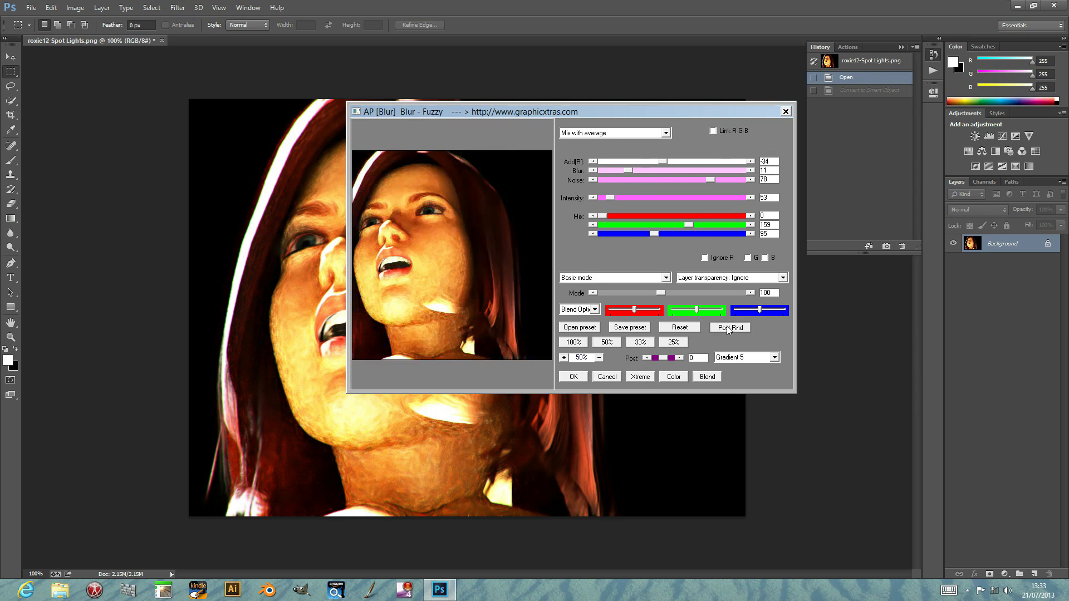
left_click(728, 328)
left_click(728, 328)
left_click(728, 328)
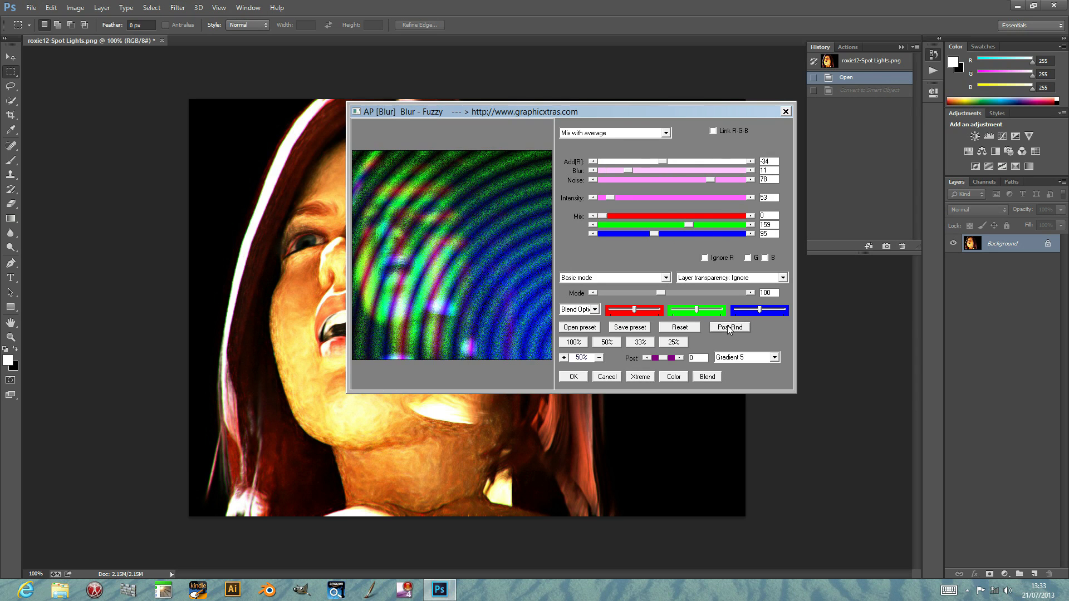
left_click(728, 328)
left_click(728, 328)
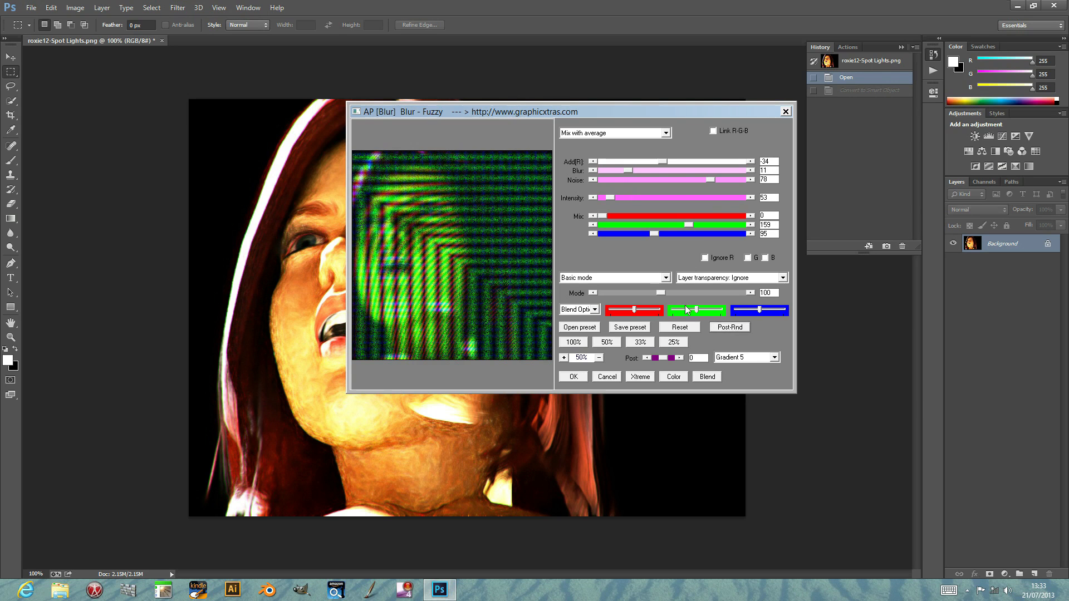
- Reset the filter settings, raise the Blur amount to 24 and apply the filter to the portrait
left_click(676, 327)
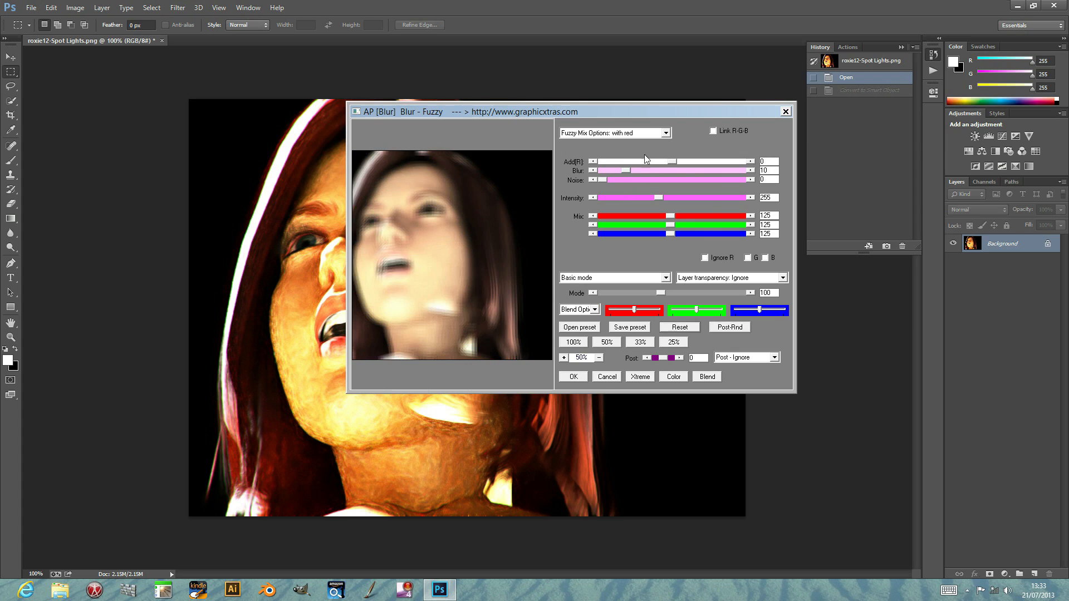
left_click_drag(626, 171, 656, 170)
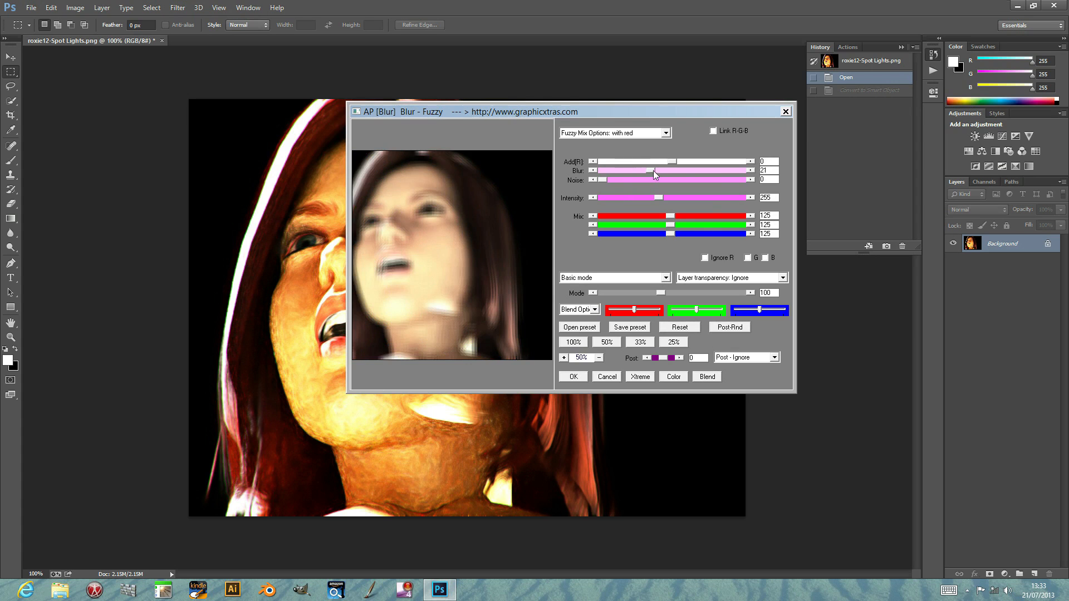
left_click(573, 378)
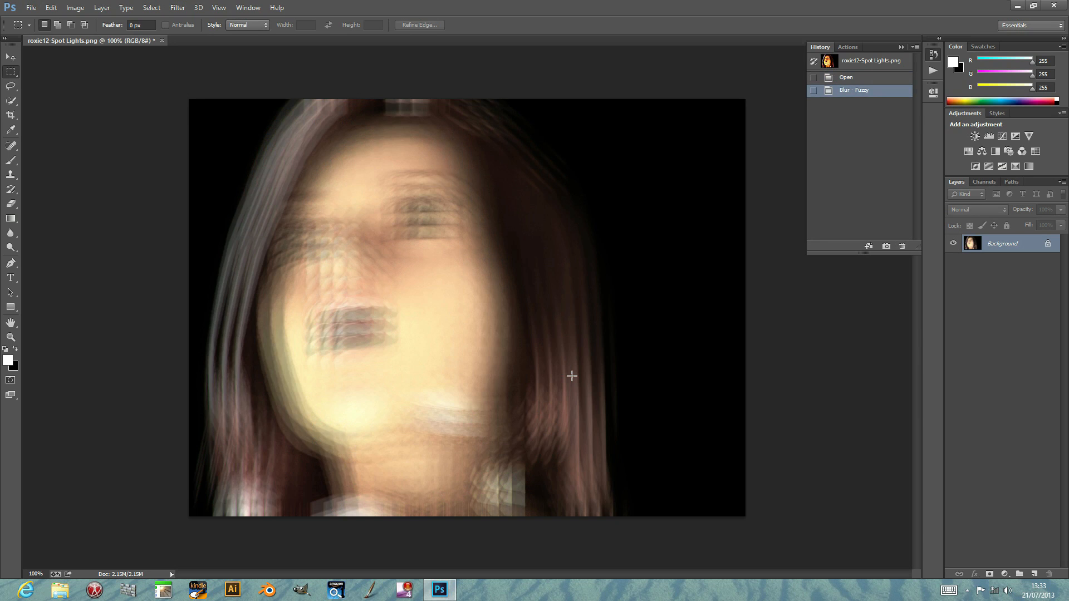
- Try fading the fuzzy blur with the Darken, Darker Color and Overlay blend modes at 100% opacity, and cancel the fade
left_click(50, 8)
left_click(67, 56)
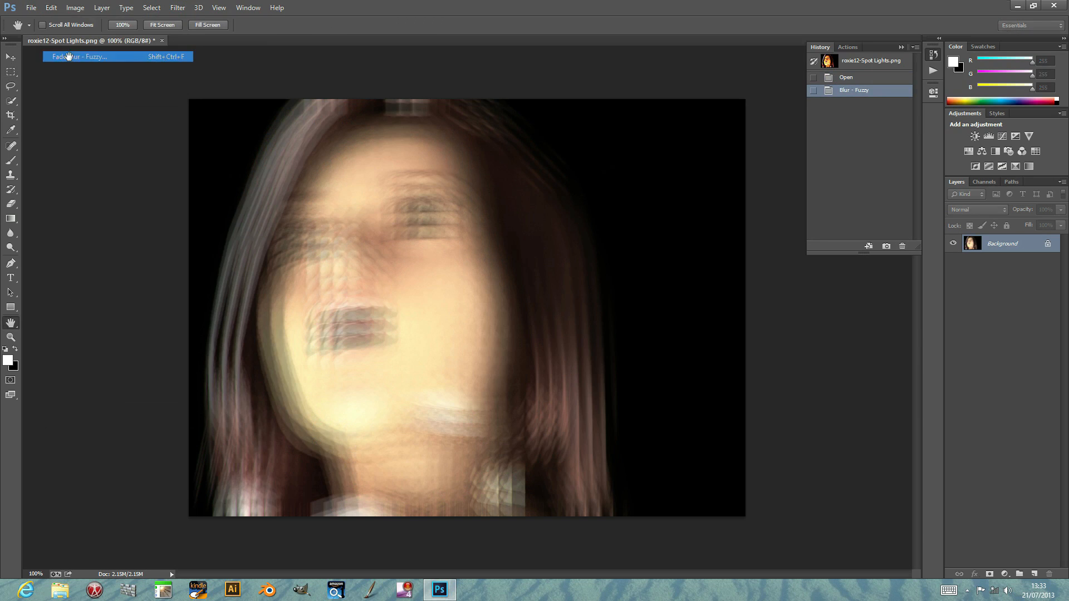
left_click(502, 222)
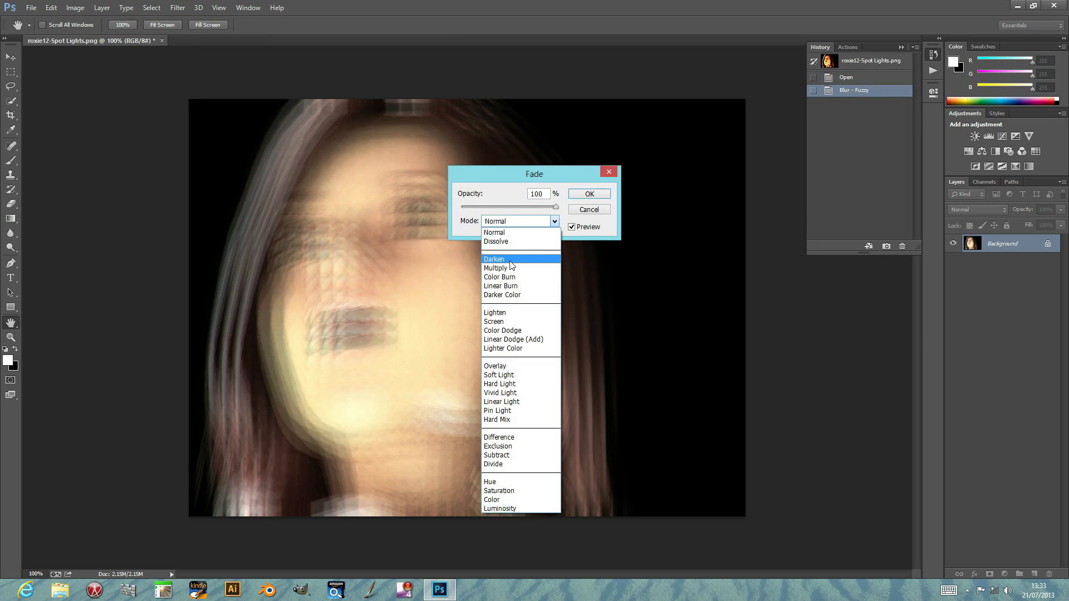
left_click(508, 259)
left_click(521, 223)
left_click(503, 295)
left_click(499, 222)
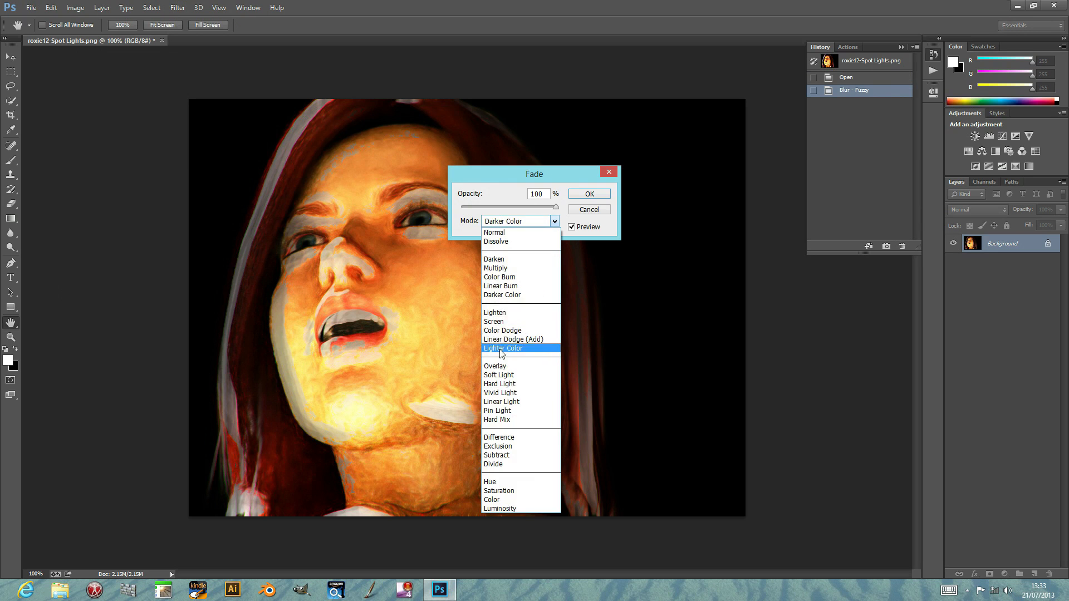
left_click(501, 361)
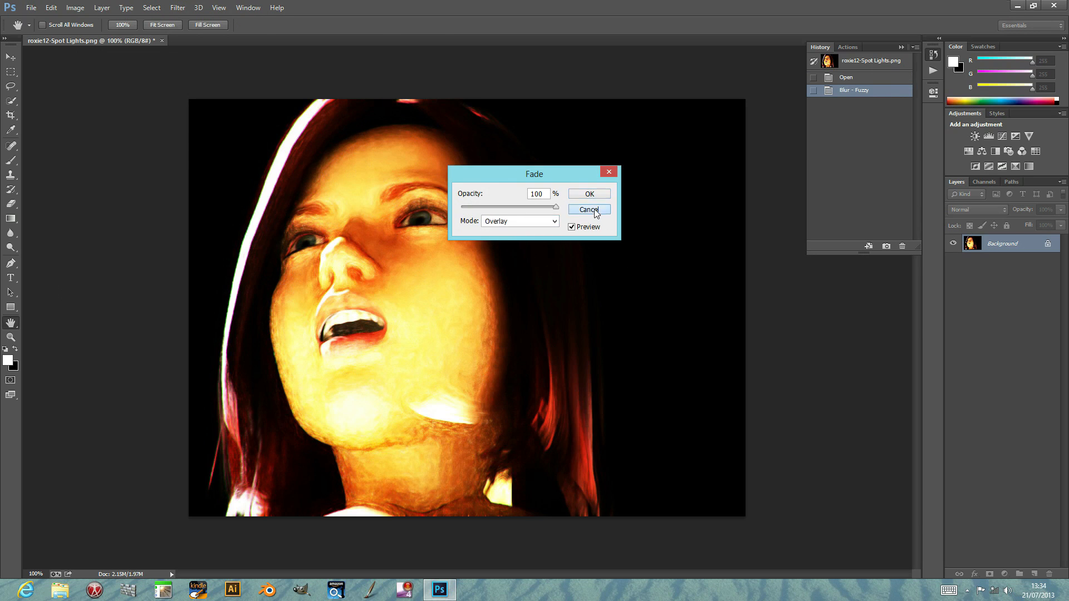
left_click(589, 209)
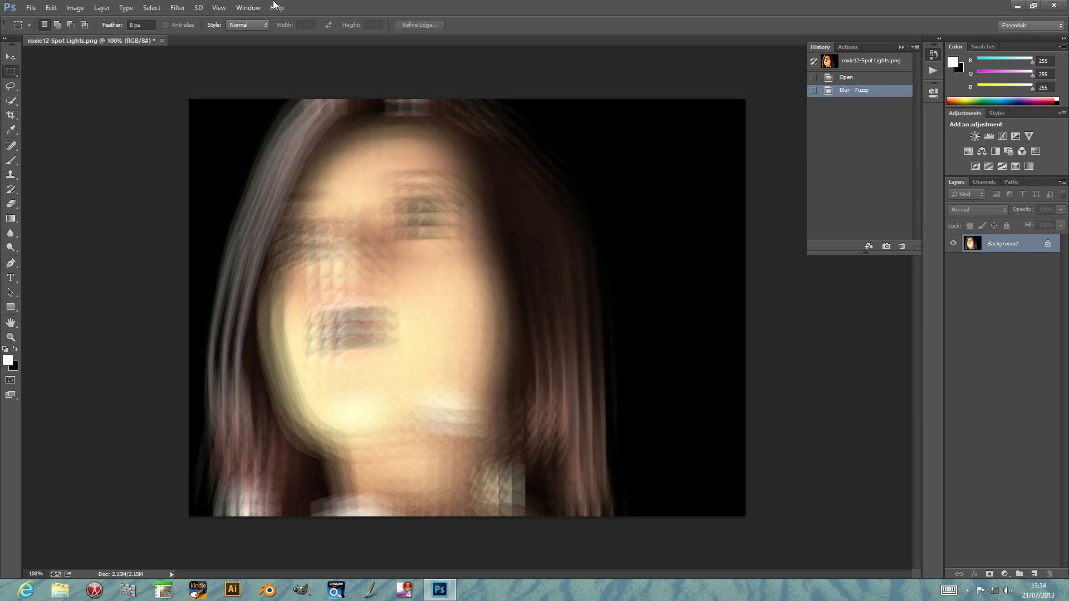
- Run the Blur - Fuzzy filter a second time on the blurred portrait and undo that second application
left_click(178, 8)
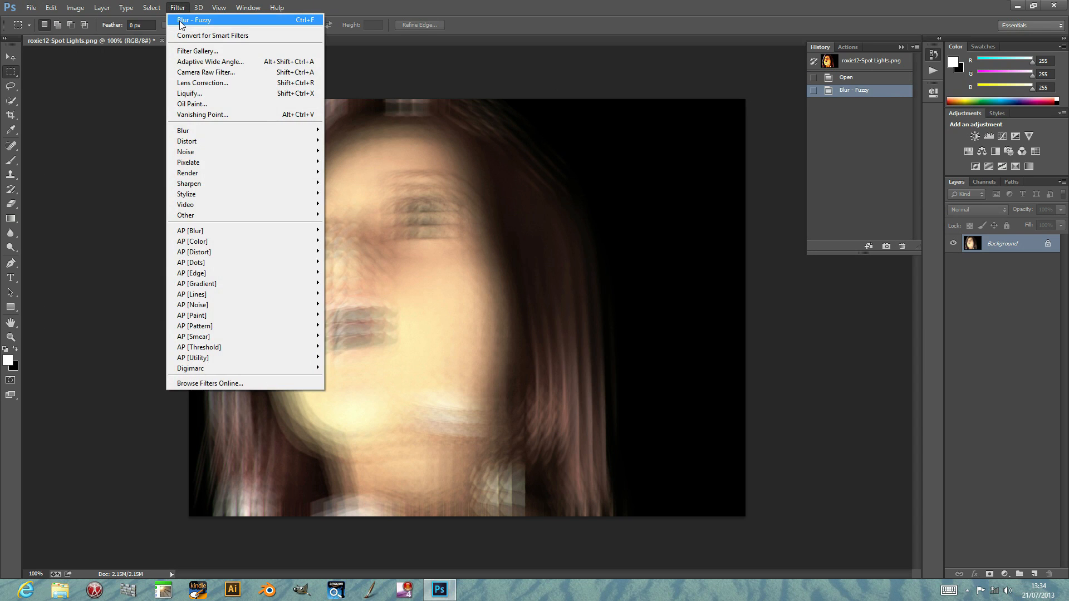
left_click(180, 21)
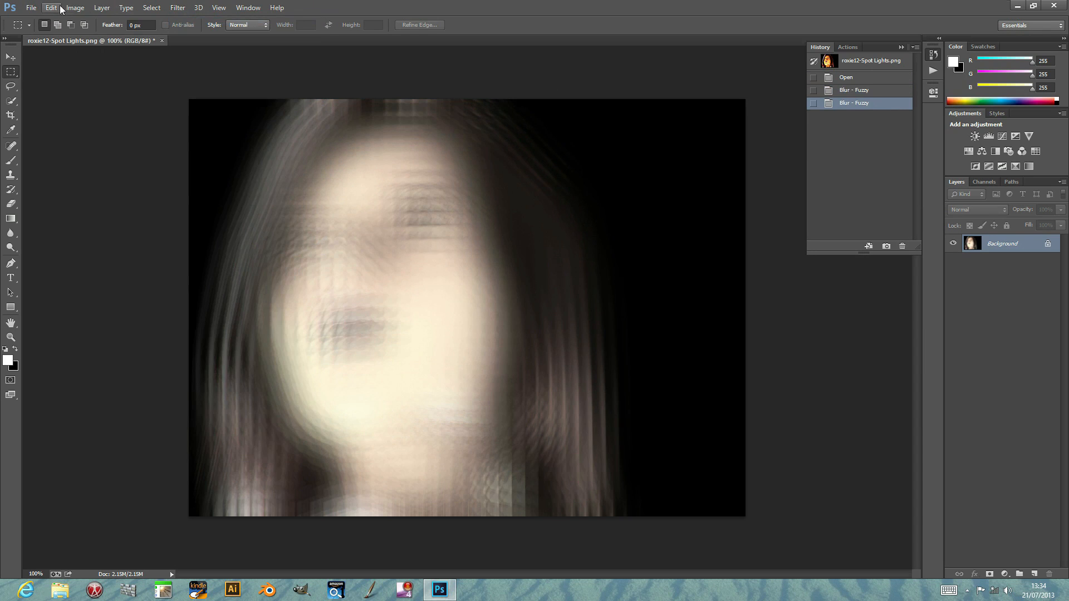
left_click(54, 8)
left_click(73, 41)
- Step back to the unfiltered portrait and convert its background layer for smart filters
left_click(51, 8)
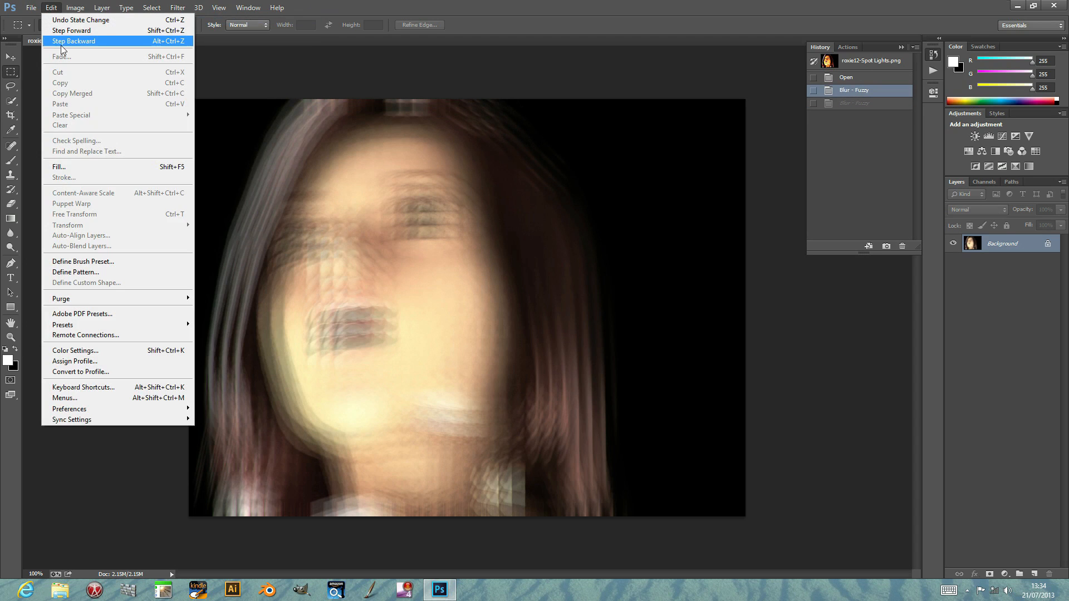
left_click(73, 40)
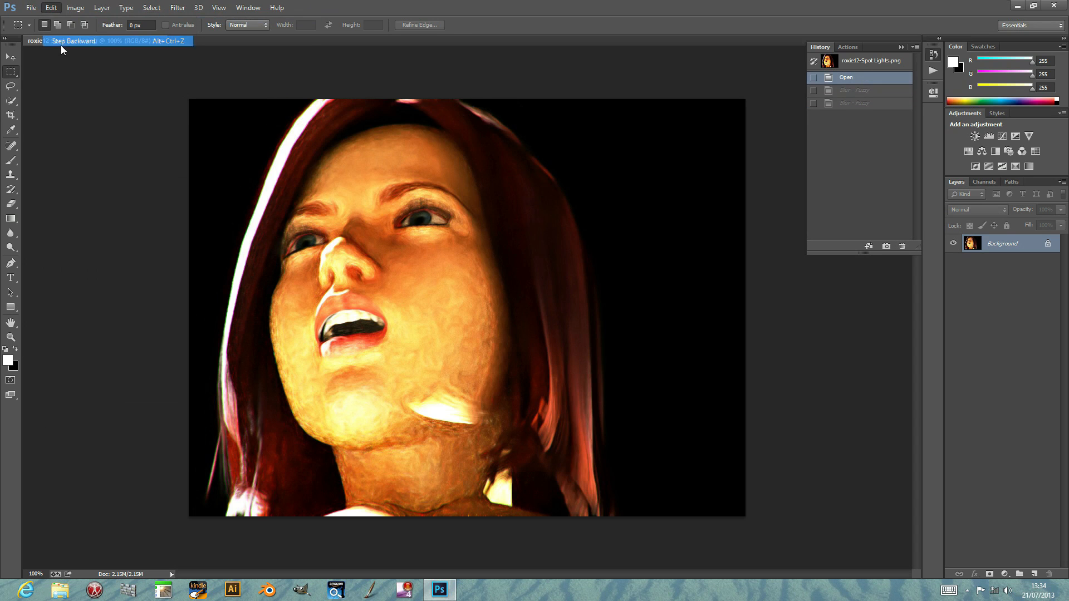
left_click(179, 9)
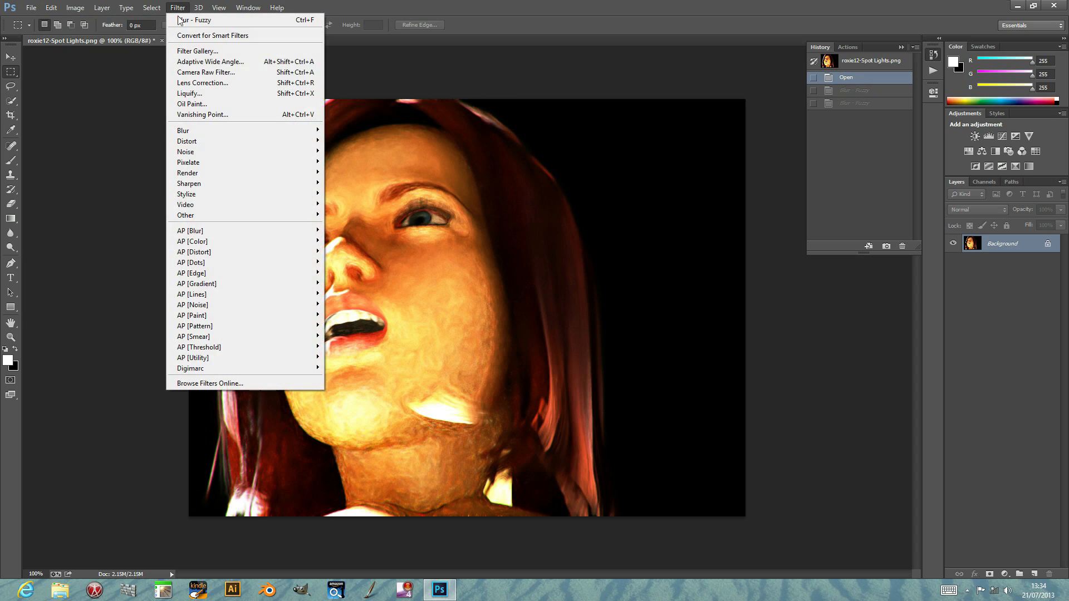
left_click(187, 35)
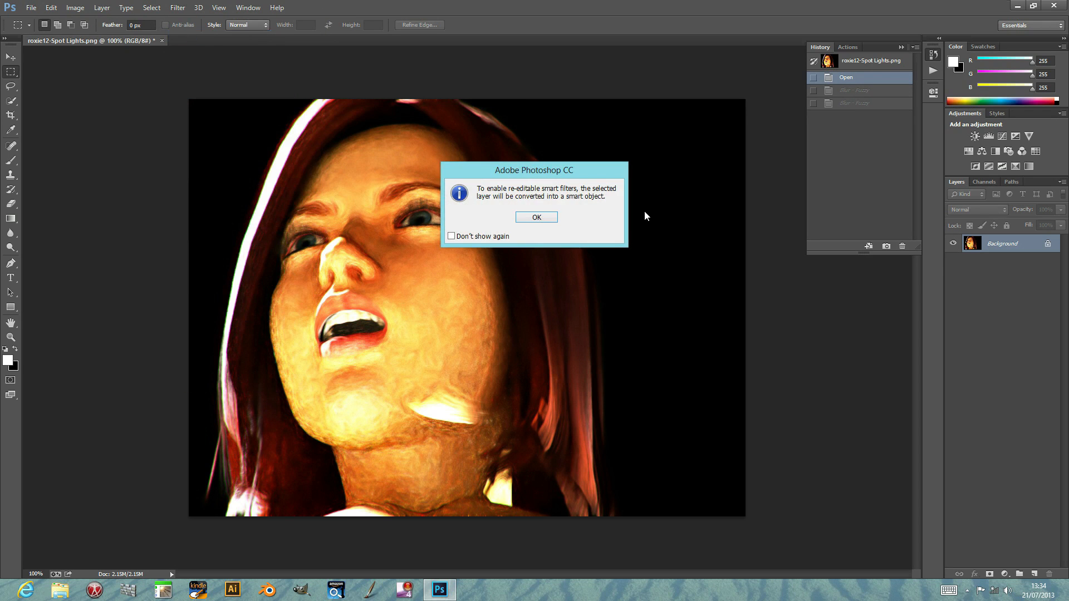
left_click(537, 218)
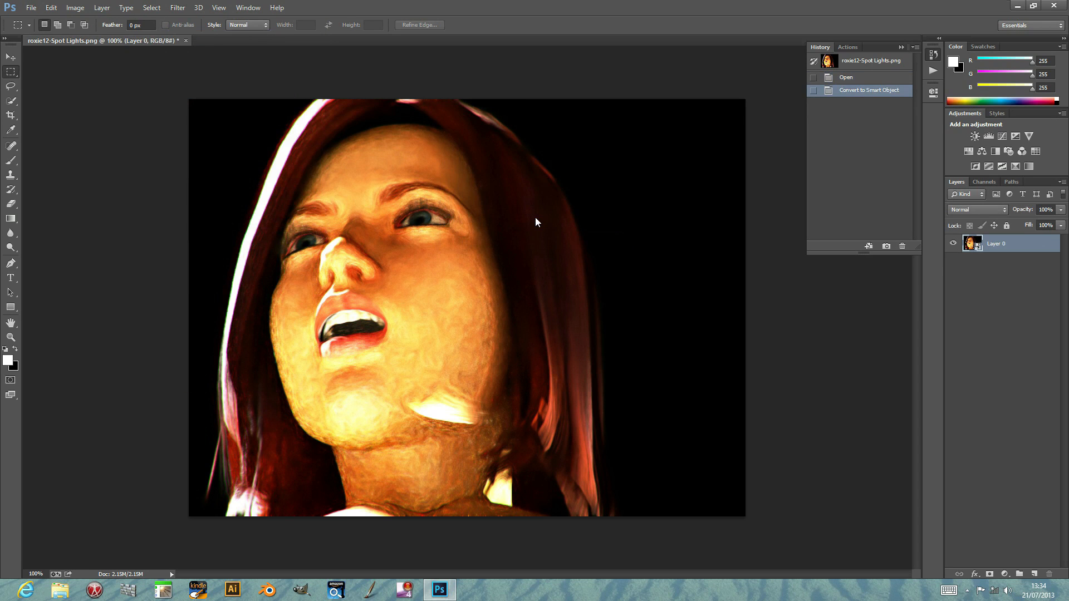
- Apply the AP [Blur] Blur - Fuzzy filter to the smart object layer with the retained settings
left_click(180, 9)
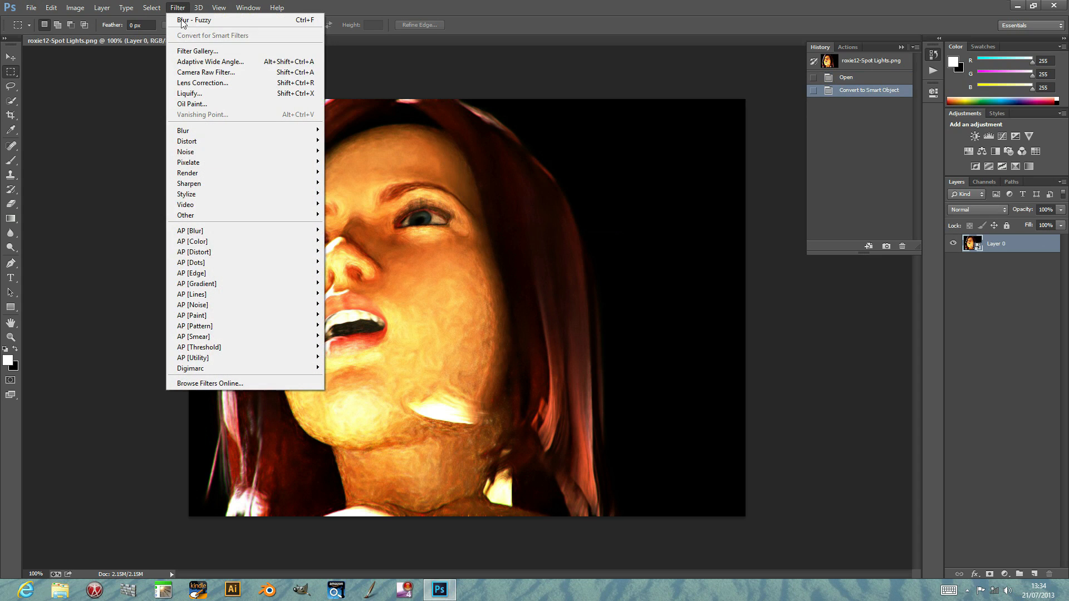
mouse_move(218, 233)
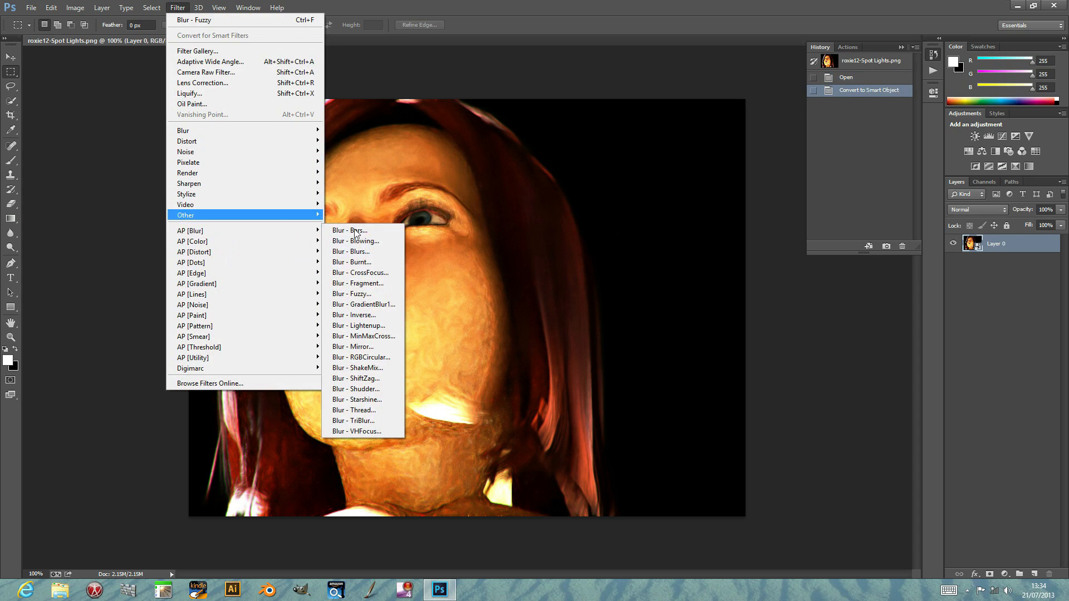
left_click(352, 295)
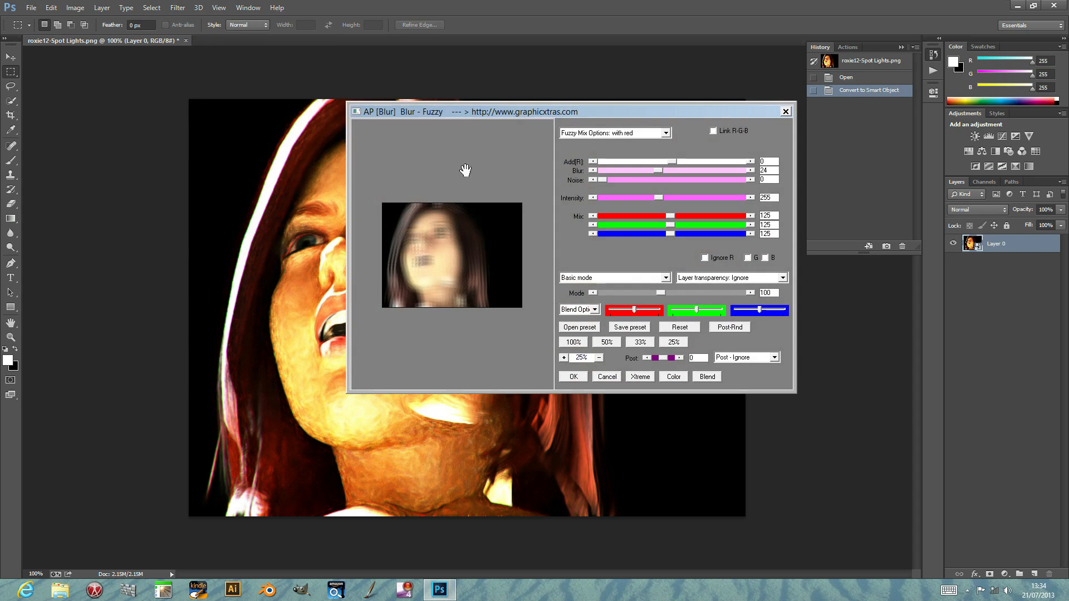
left_click_drag(510, 111, 447, 107)
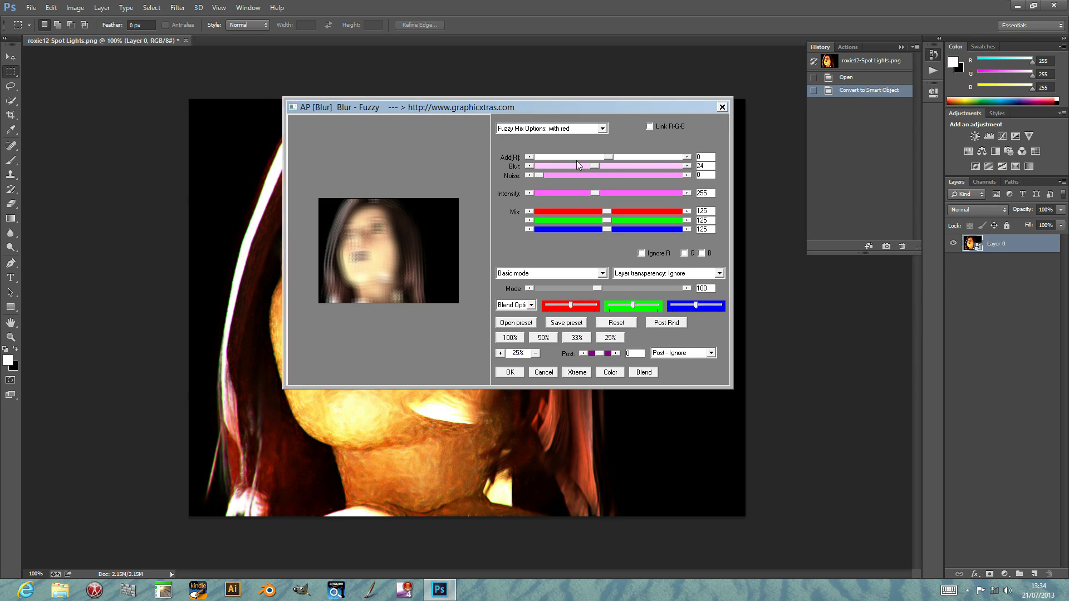
left_click(511, 371)
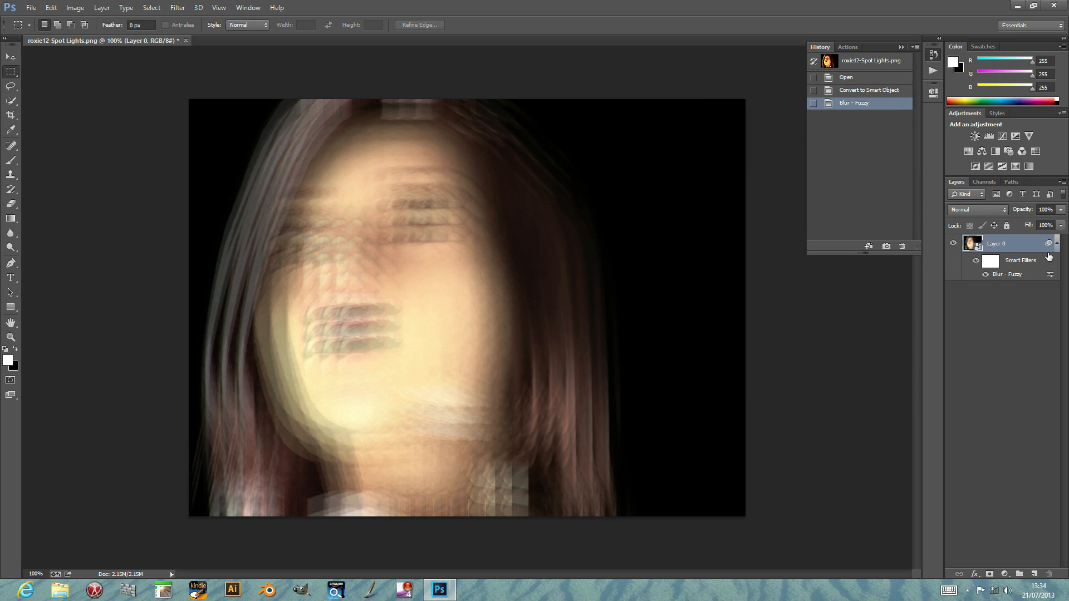
- Reopen the settings of the Blur - Fuzzy smart filter, lower the red mix to 71, and cancel the dialog
double_click(1011, 277)
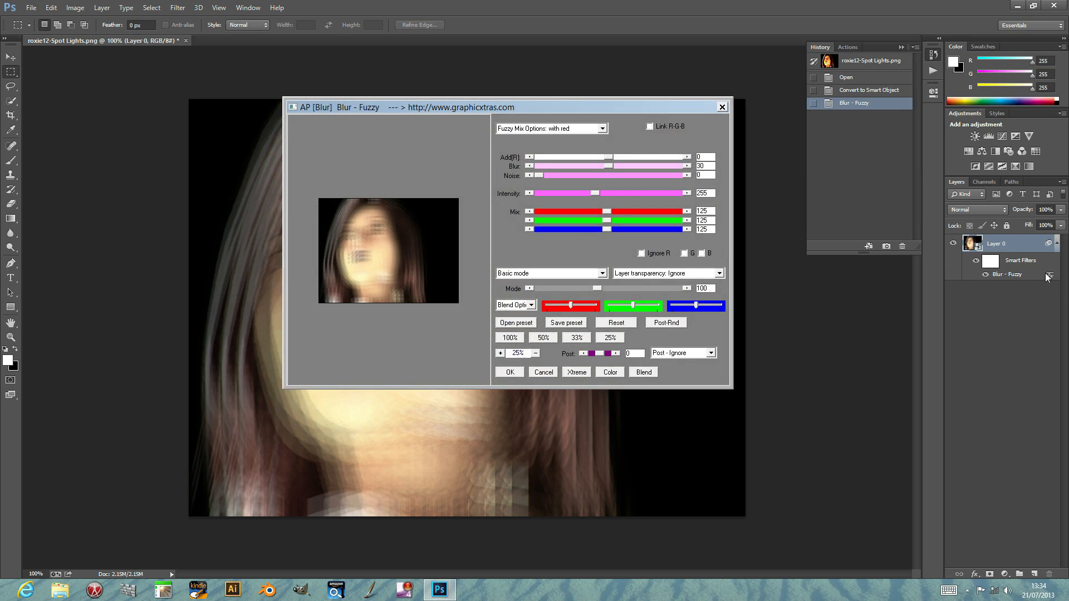
left_click_drag(608, 212, 579, 215)
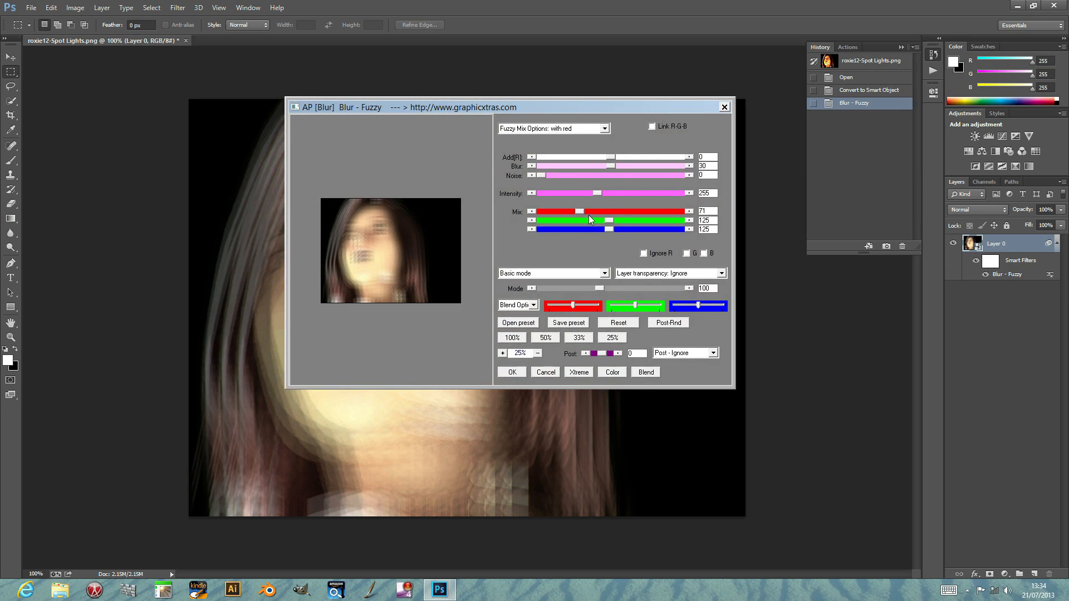
left_click(550, 375)
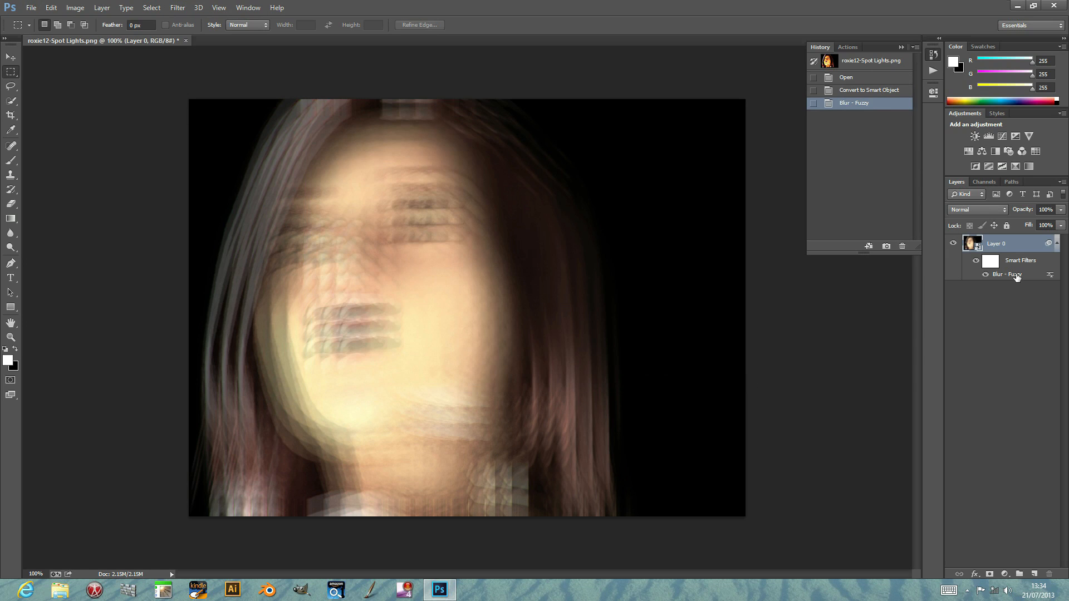
- Apply the AP [Blur] Blur - Fuzzy filter to the smart object layer a second time with the retained red mix of 71
left_click(181, 8)
mouse_move(219, 233)
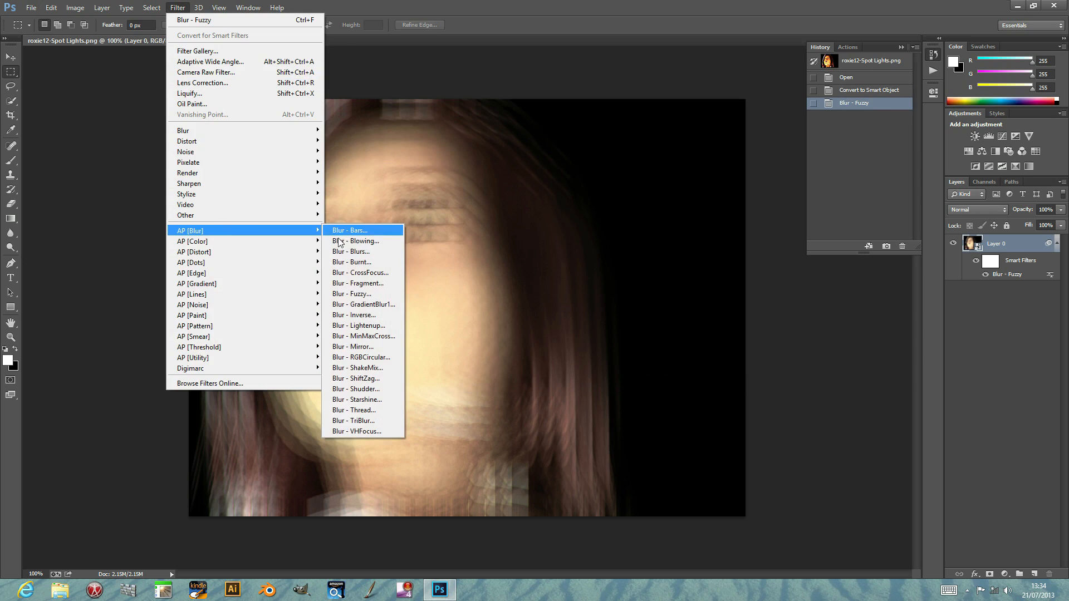
left_click(362, 296)
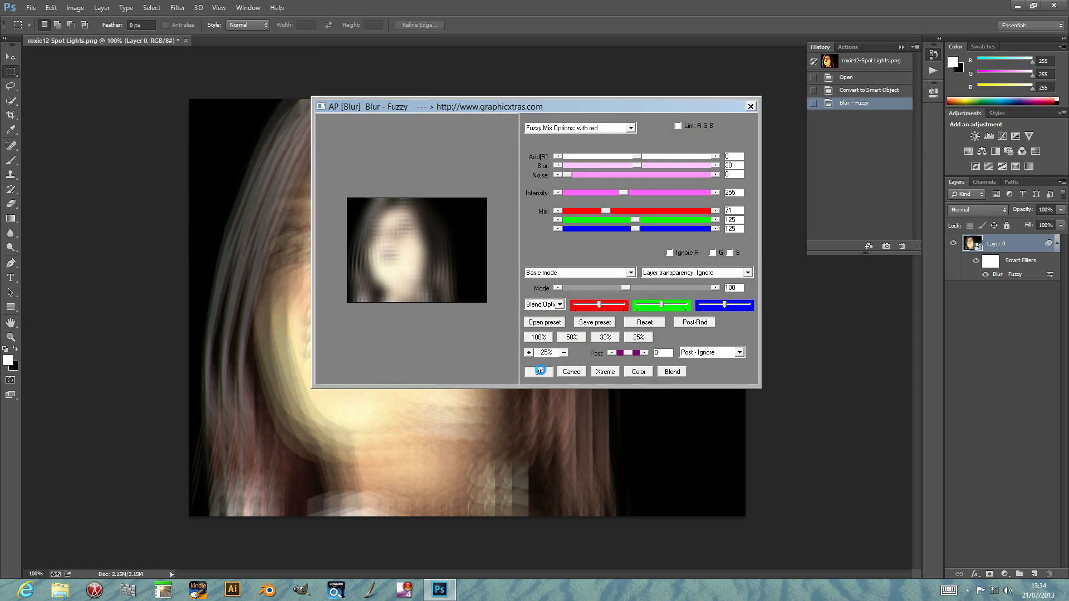
left_click(538, 371)
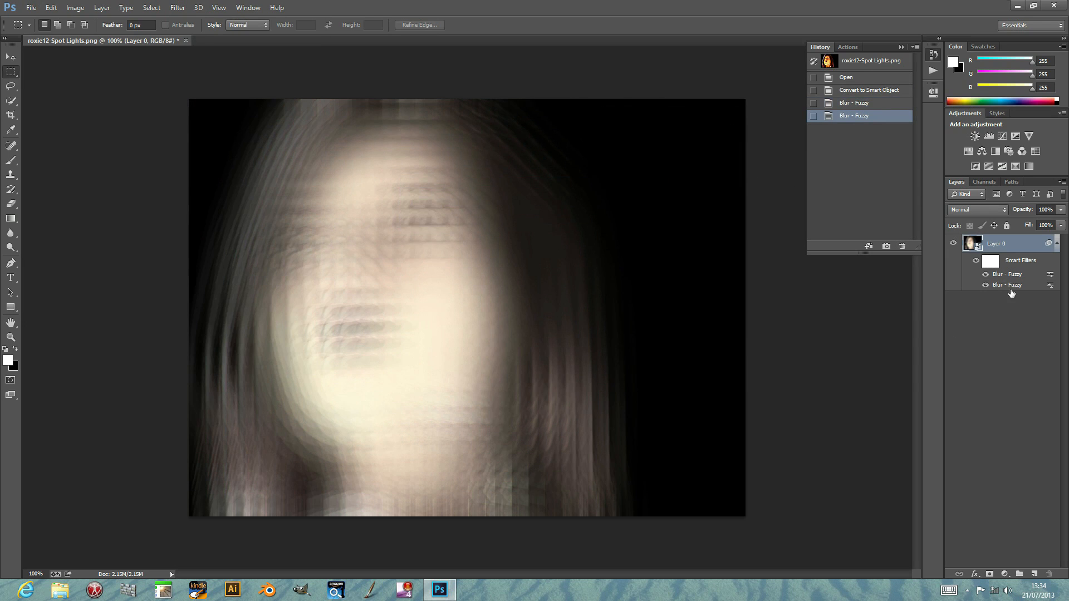